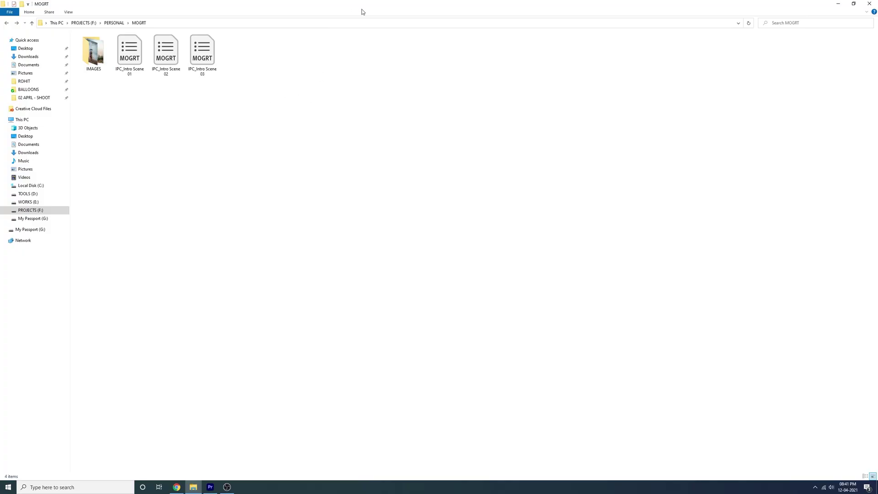
- Restore the MOGRT folder window to a smaller floating size and look over its three IPC_Intro Scene template files
{"action": "double_click", "coordinate": [366, 7]}
{"action": "left_click_drag", "start_coordinate": [507, 68], "coordinate": [508, 86]}
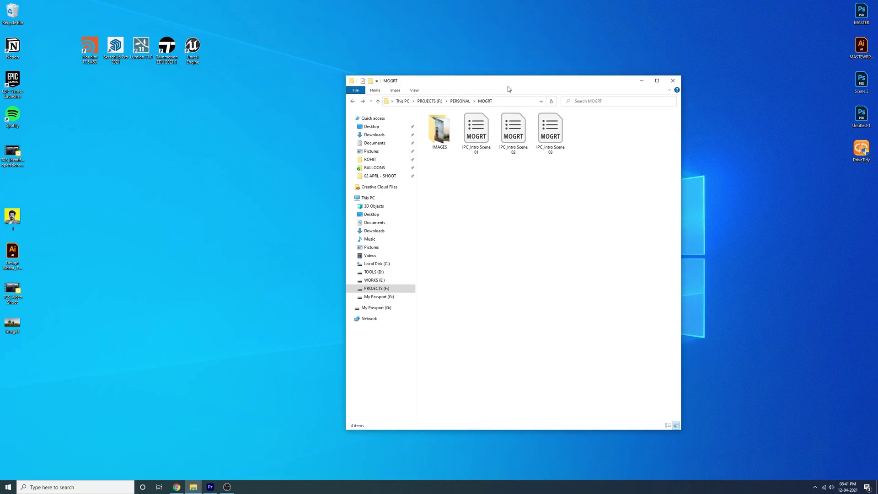
{"action": "left_click_drag", "start_coordinate": [564, 210], "coordinate": [490, 135]}
{"action": "right_click", "coordinate": [554, 202]}
{"action": "left_click", "coordinate": [570, 226]}
{"action": "left_click_drag", "start_coordinate": [586, 224], "coordinate": [498, 139]}
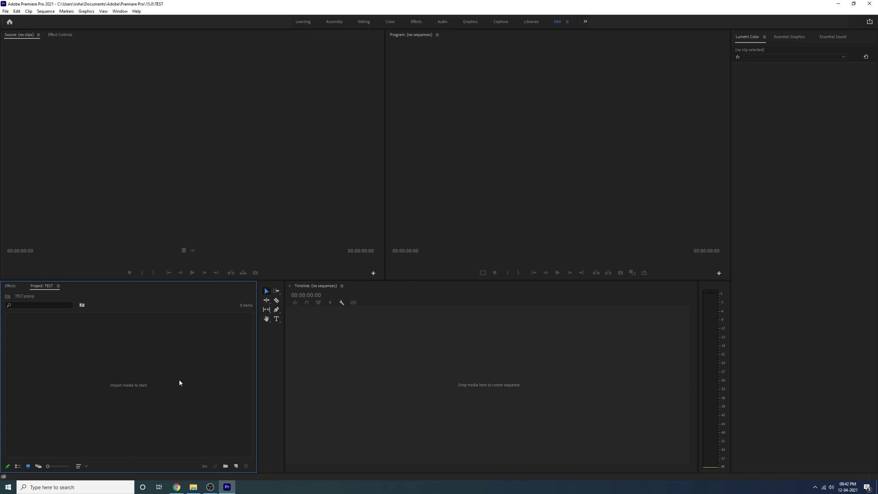
- Show the Essential Graphics templates and filter the local templates to the INTRO folder
{"action": "left_click", "coordinate": [121, 12]}
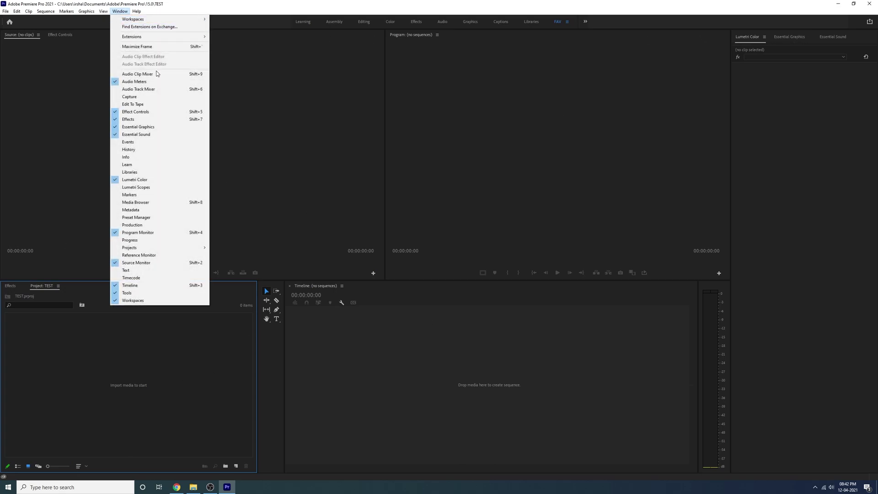
{"action": "left_click", "coordinate": [150, 127]}
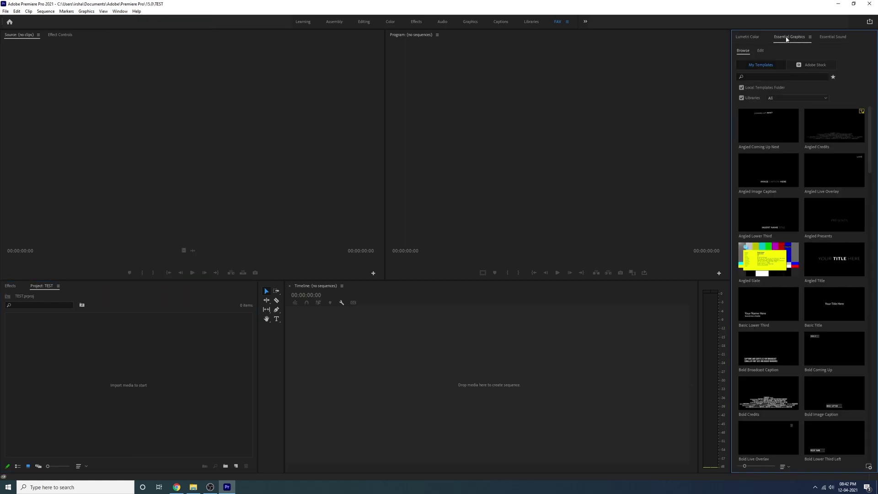
{"action": "left_click", "coordinate": [781, 98]}
{"action": "left_click", "coordinate": [782, 88]}
{"action": "left_click", "coordinate": [782, 87]}
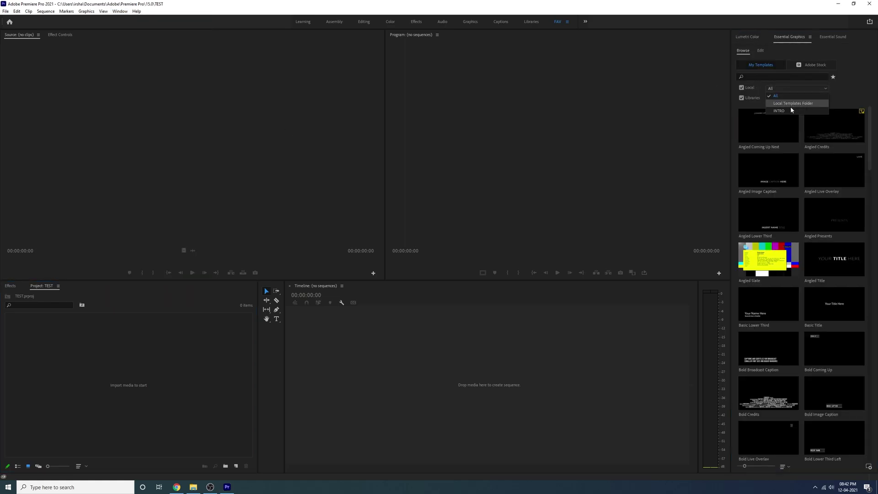
{"action": "left_click", "coordinate": [791, 110]}
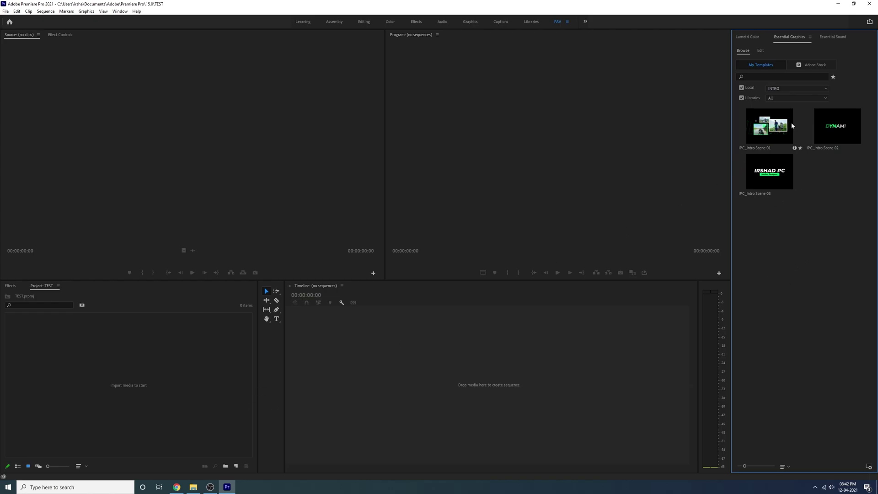
- Create a new sequence in the project to hold the intro templates
{"action": "left_click_drag", "start_coordinate": [772, 131], "coordinate": [423, 378]}
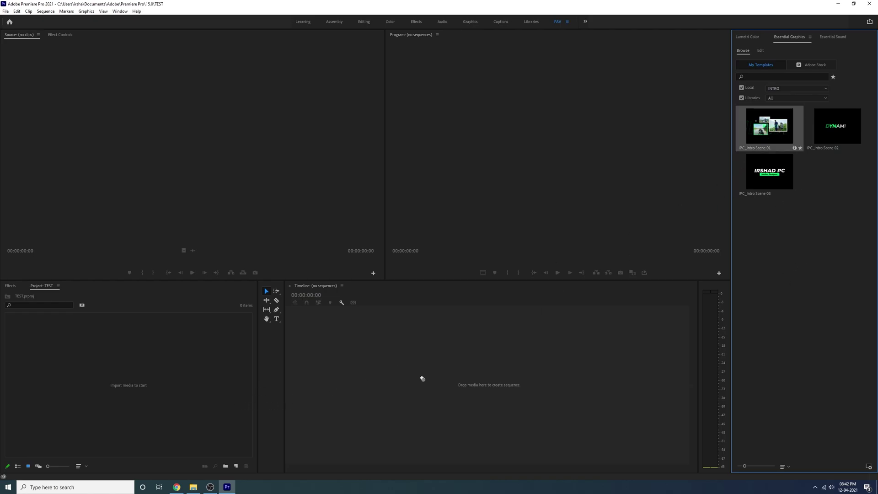
{"action": "left_click", "coordinate": [236, 466]}
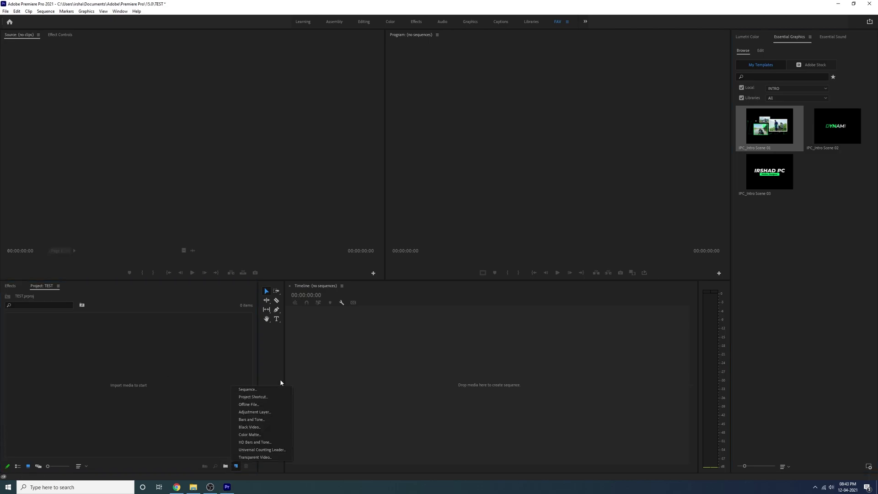
{"action": "left_click", "coordinate": [240, 389]}
{"action": "double_click", "coordinate": [388, 201]}
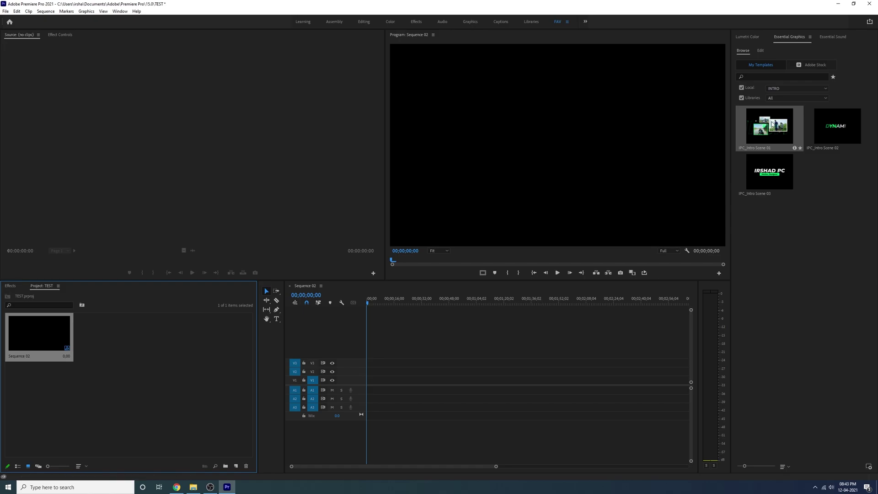
- Place the first intro template, IPC_Intro Scene 01, at the start of video track V1, keeping the existing sequence settings
{"action": "left_click_drag", "start_coordinate": [772, 127], "coordinate": [368, 383]}
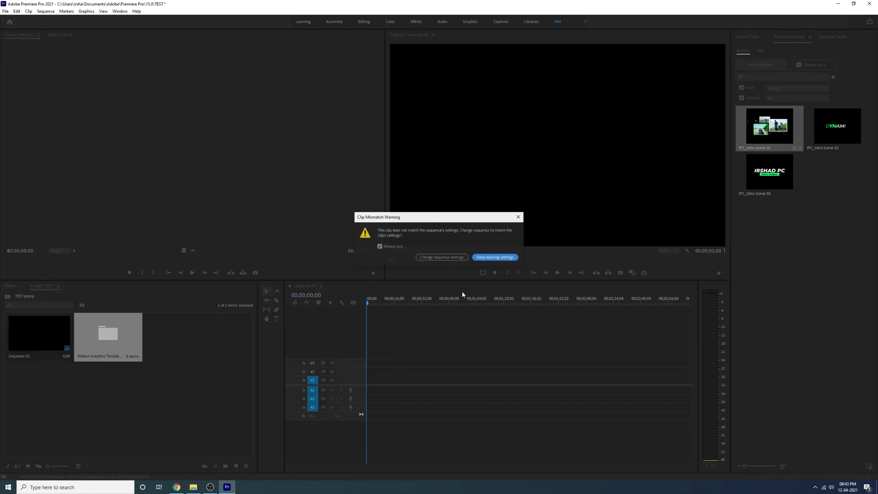
{"action": "left_click", "coordinate": [496, 256]}
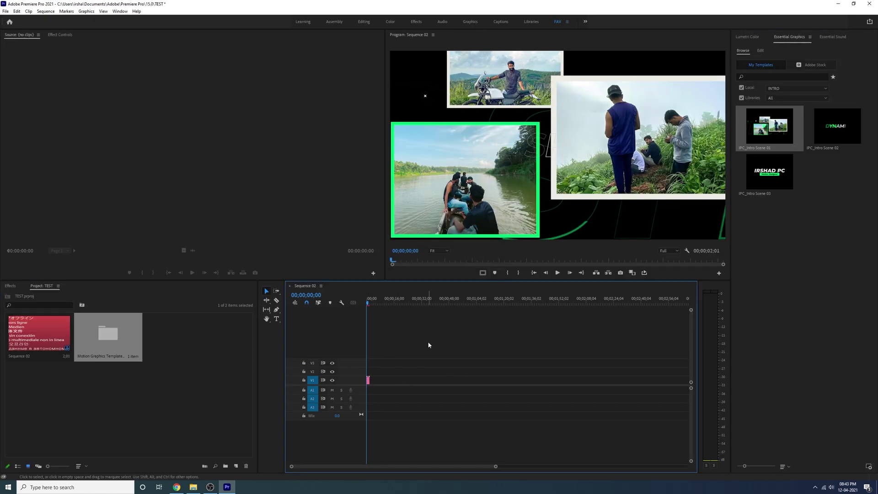
{"action": "key", "text": "equal"}
{"action": "key", "text": "equal"}
{"action": "key", "text": "equal"}
{"action": "key", "text": "="}
{"action": "key", "text": "="}
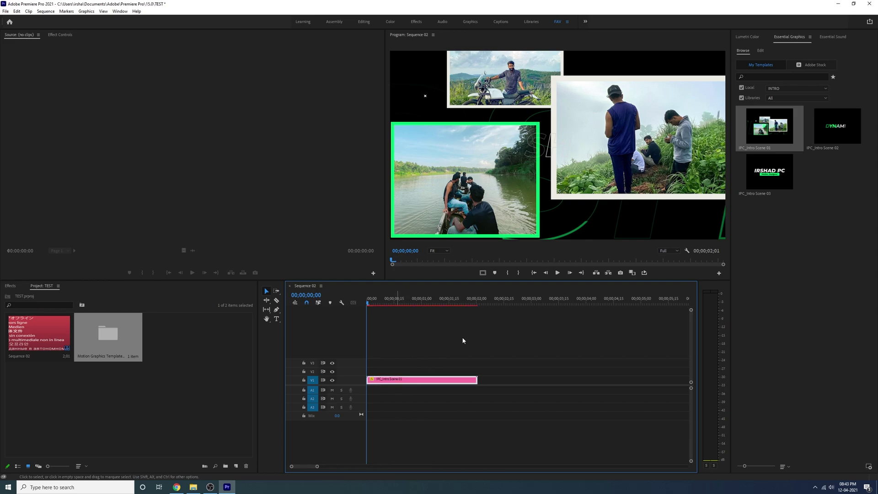
- At 00;00;00;10 in the IPC_Intro Scene 01 clip, set TEXT_COLOR_01_OVER to red, EC4646
{"action": "right_click", "coordinate": [408, 382]}
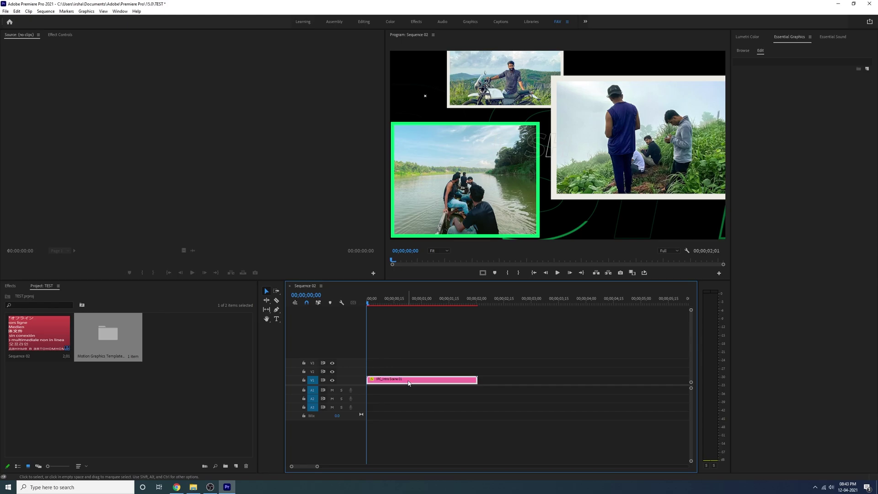
{"action": "left_click", "coordinate": [460, 300]}
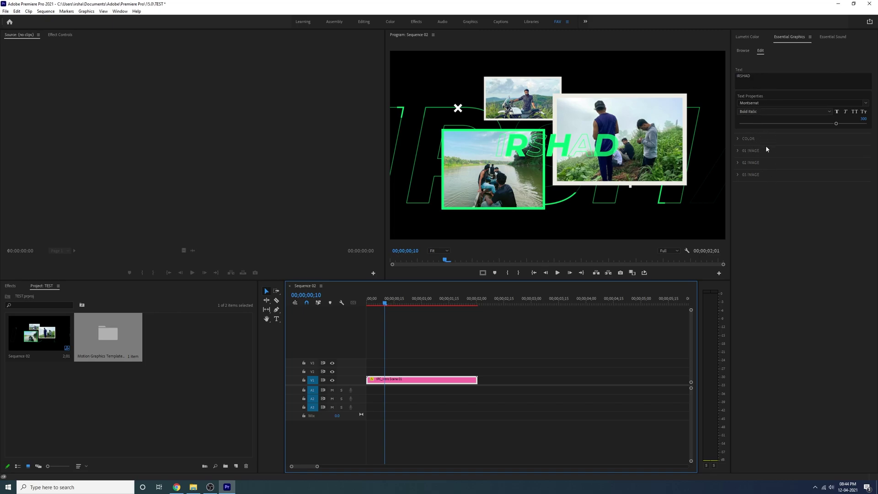
{"action": "left_click", "coordinate": [736, 138]}
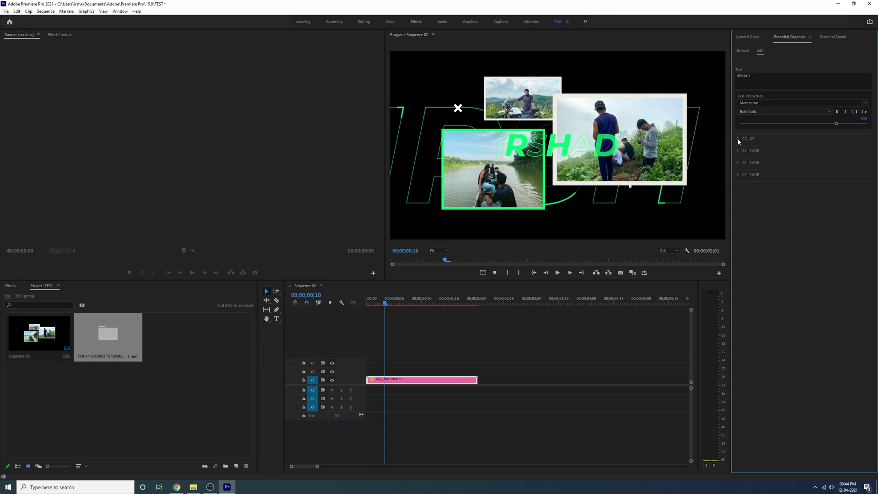
{"action": "left_click", "coordinate": [738, 139]}
{"action": "left_click", "coordinate": [749, 160]}
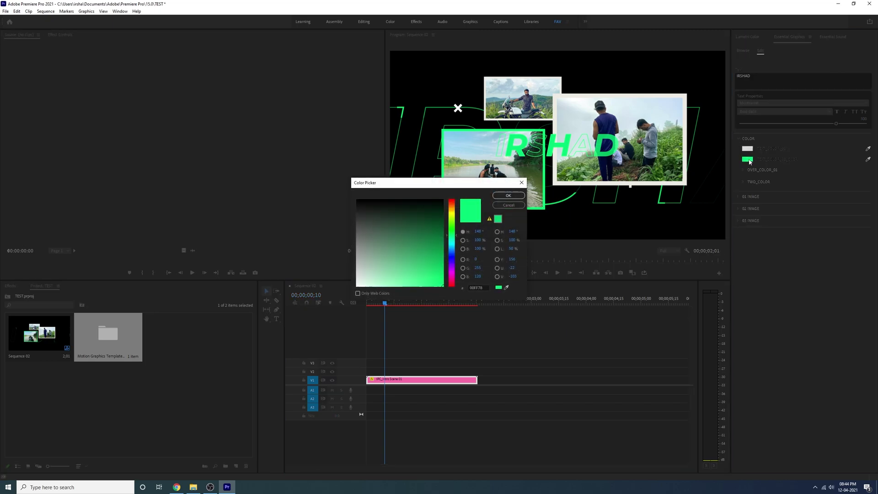
{"action": "left_click_drag", "start_coordinate": [454, 277], "coordinate": [452, 286]}
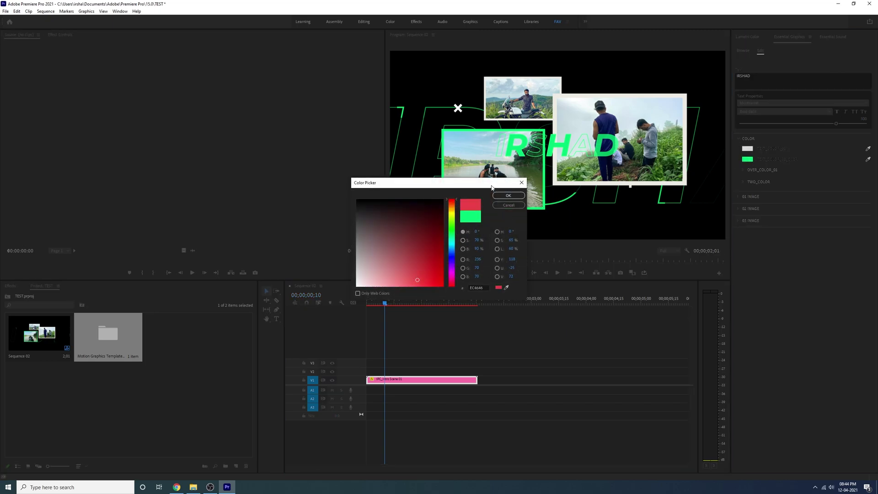
{"action": "left_click", "coordinate": [508, 195]}
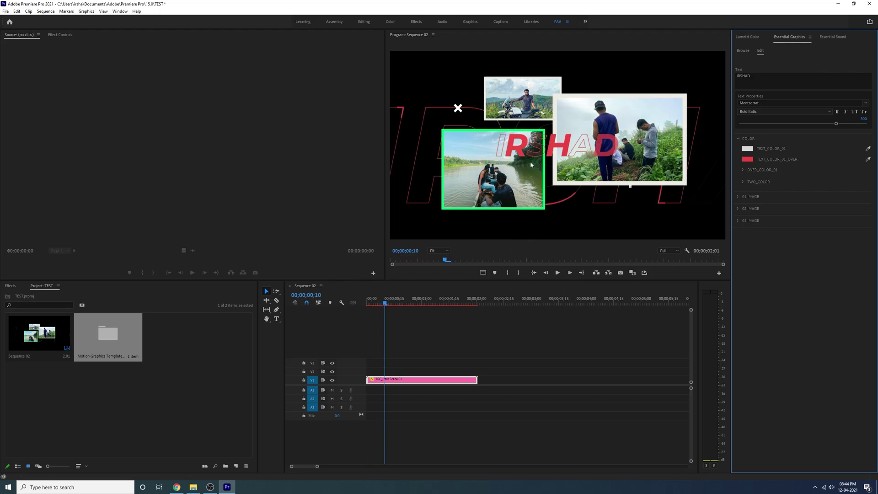
- Set the TWO_COLOR group's Map White To color to red and expand the 01 IMAGE settings
{"action": "left_click", "coordinate": [743, 170]}
{"action": "left_click", "coordinate": [743, 217]}
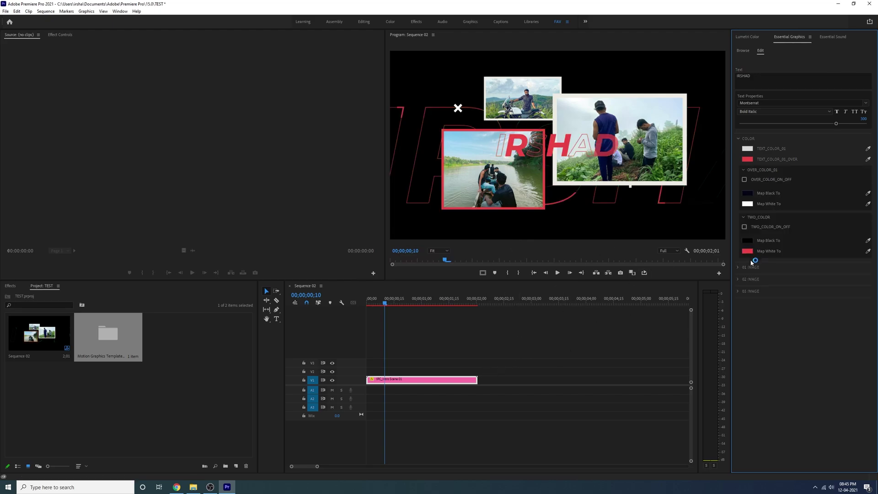
{"action": "left_click", "coordinate": [737, 267]}
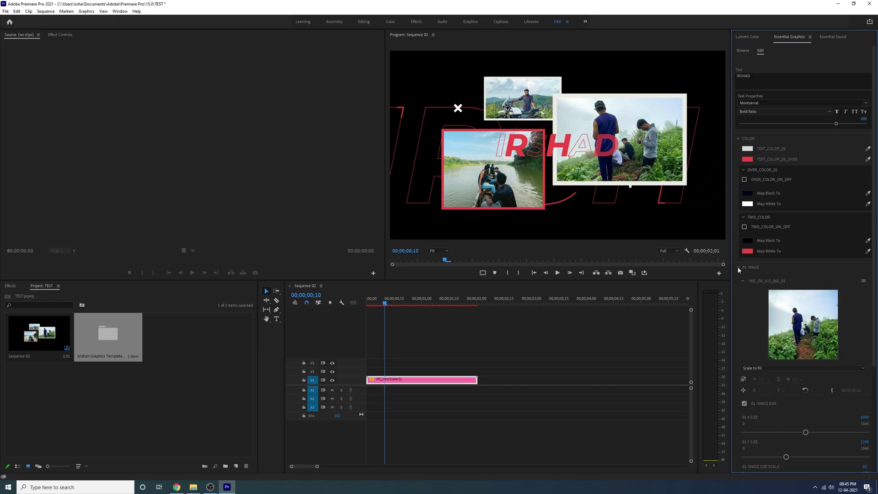
{"action": "scroll", "coordinate": [763, 412], "scroll_direction": "down", "scroll_amount": 4}
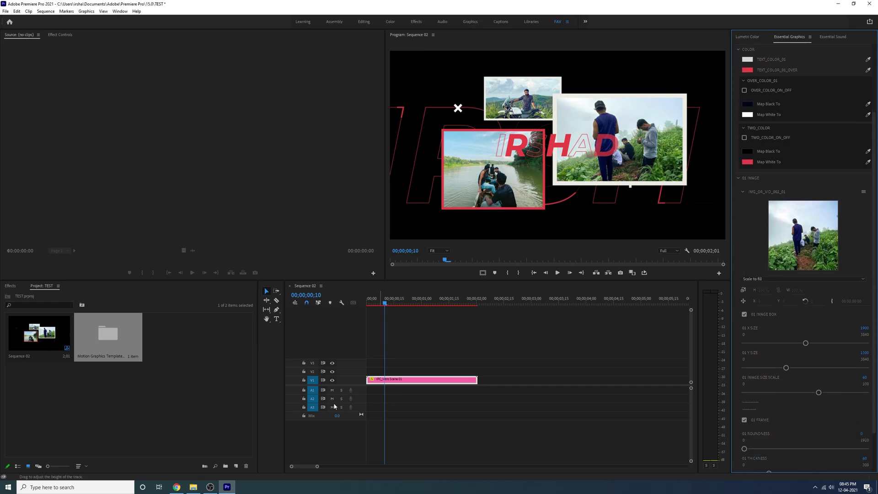
- Import all four photos from the IMAGES folder in File Explorer into the Premiere Pro project
{"action": "left_click", "coordinate": [193, 487]}
{"action": "double_click", "coordinate": [440, 130]}
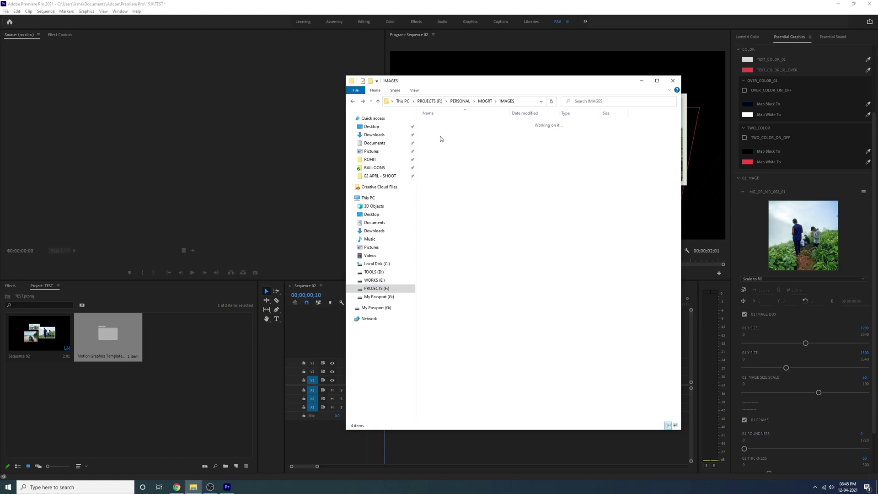
{"action": "left_click_drag", "start_coordinate": [587, 185], "coordinate": [166, 402]}
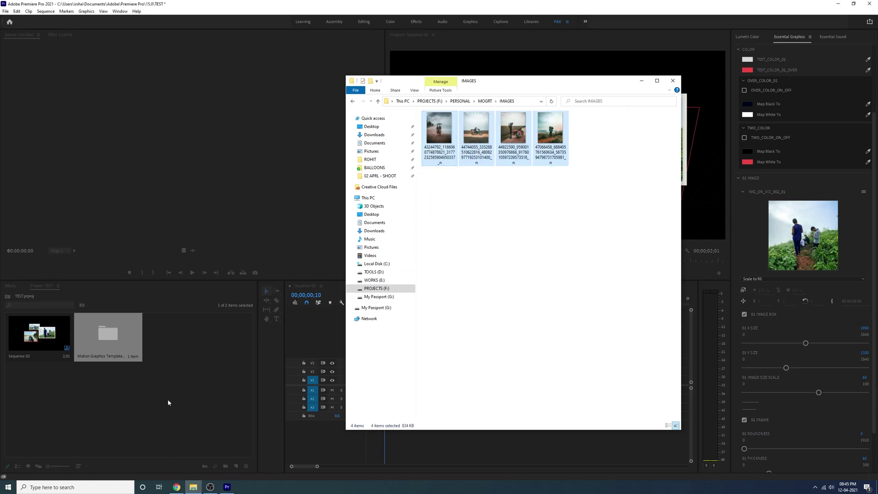
{"action": "left_click", "coordinate": [177, 390]}
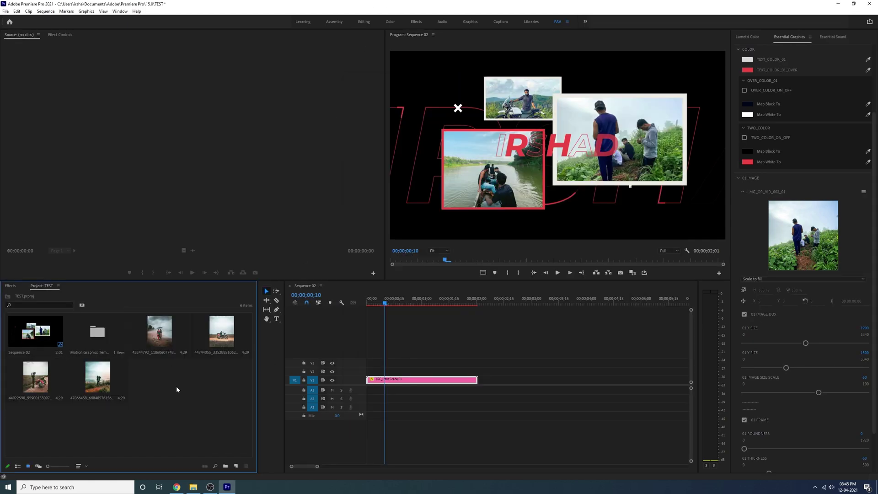
- Replace the 01 IMAGE picture with the imported photo of two people under an umbrella on the beach
{"action": "left_click", "coordinate": [164, 338]}
{"action": "left_click_drag", "start_coordinate": [799, 248], "coordinate": [820, 233]}
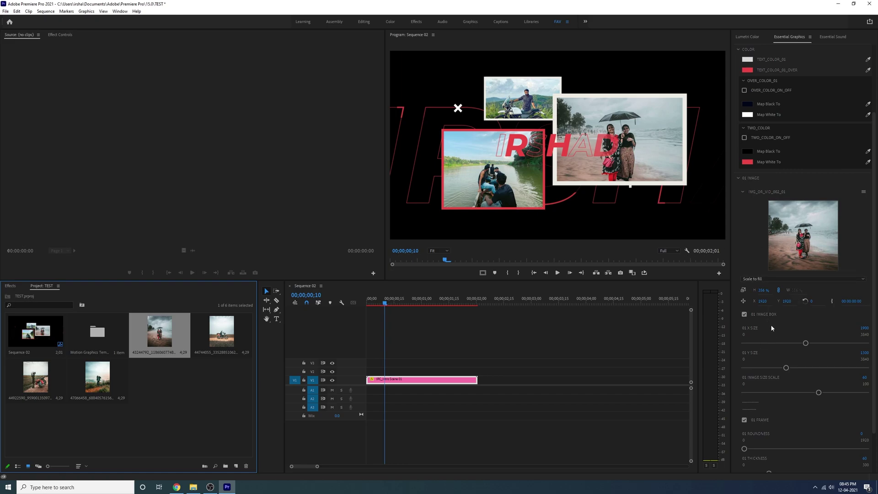
- Change the template's title text to YouTube
{"action": "scroll", "coordinate": [745, 177], "scroll_direction": "up", "scroll_amount": 4}
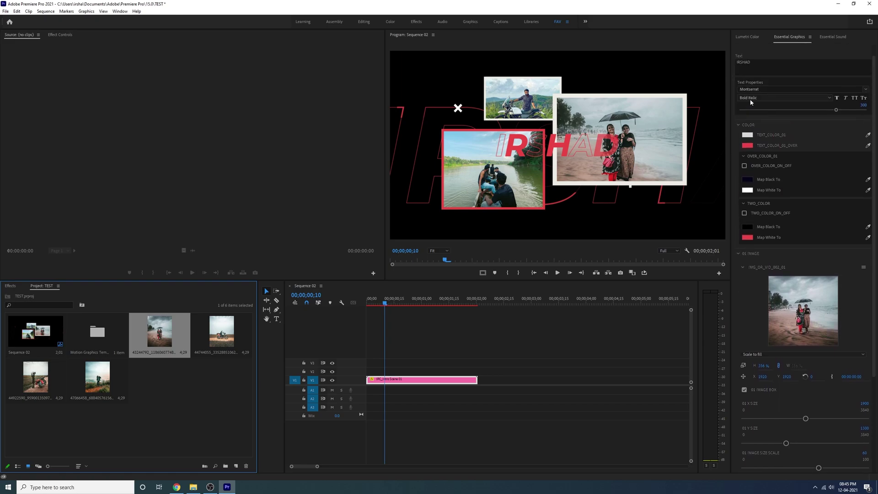
{"action": "left_click", "coordinate": [768, 72]}
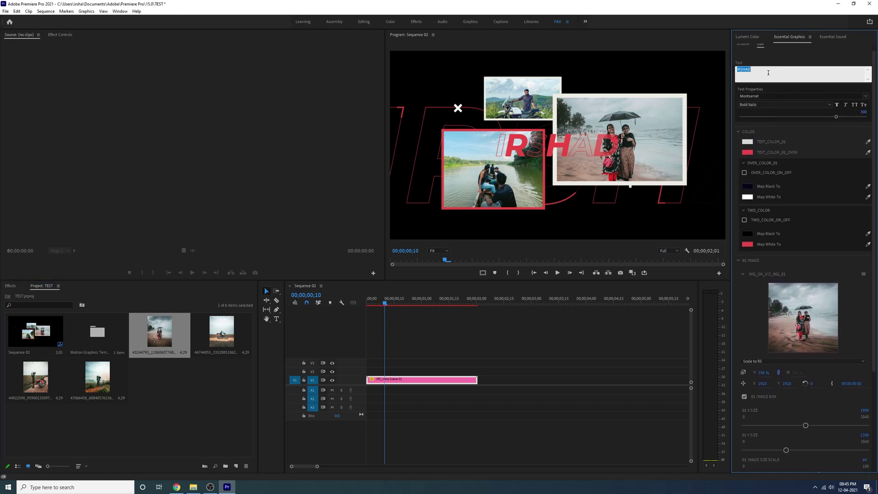
{"action": "type", "text": "YouTube"}
{"action": "key", "text": "Return"}
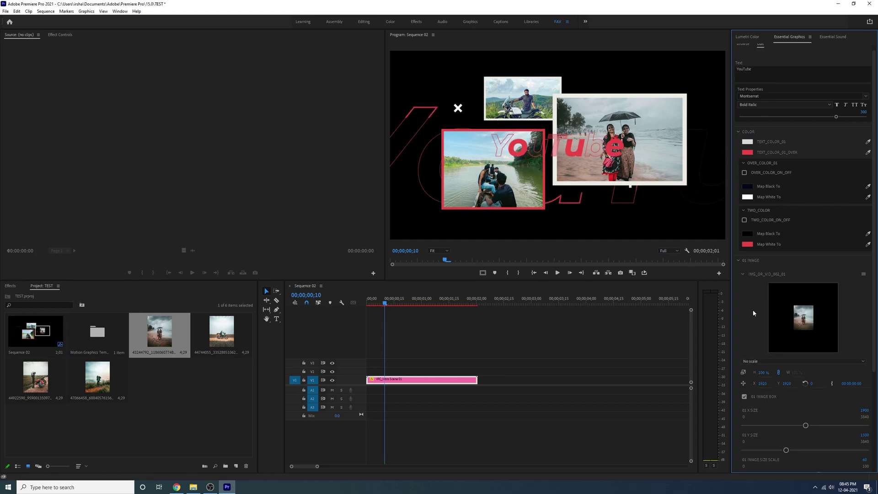
- Collapse the 01 IMAGE settings and replace the 02 IMAGE picture with the imported photo of a person standing in tall grass
{"action": "scroll", "coordinate": [801, 322], "scroll_direction": "up", "scroll_amount": 1}
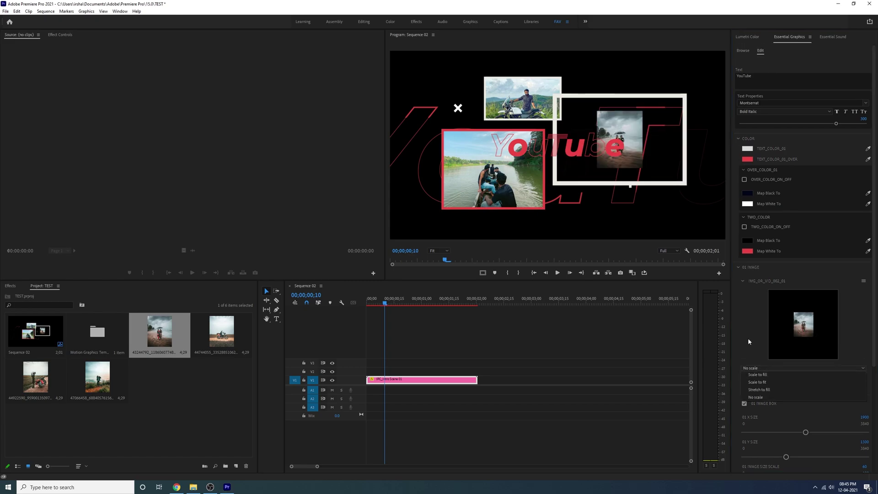
{"action": "left_click", "coordinate": [738, 267]}
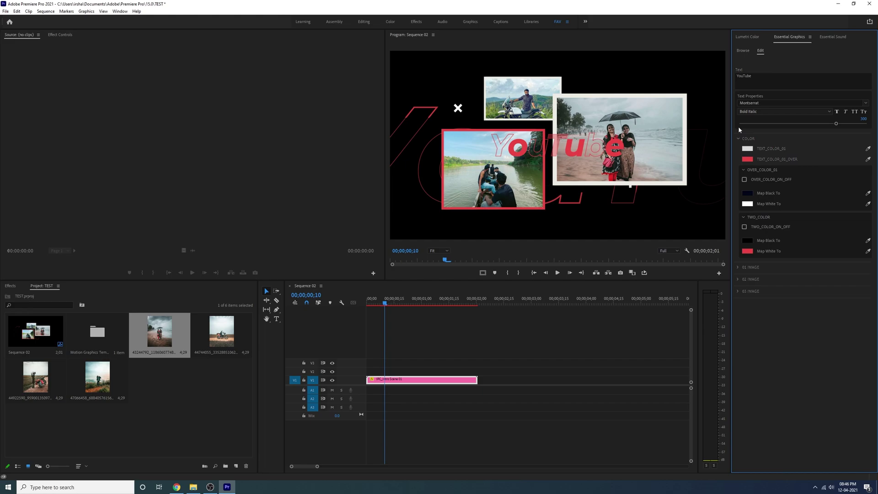
{"action": "left_click", "coordinate": [739, 279]}
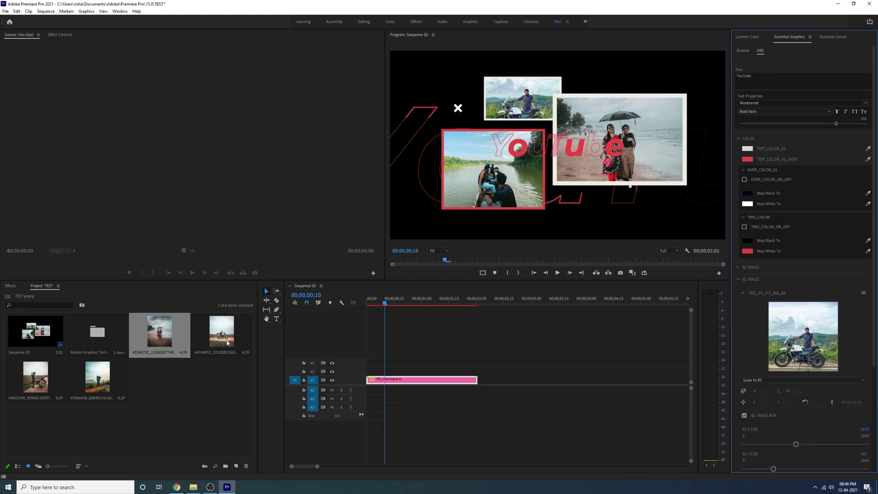
{"action": "left_click_drag", "start_coordinate": [97, 379], "coordinate": [789, 346]}
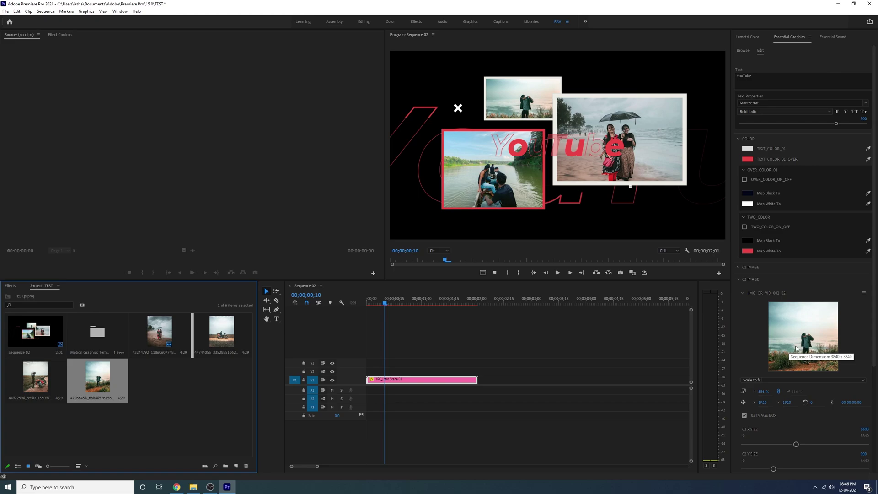
- Try shifting the 02 IMAGE photo vertically within its frame and undo the shift
{"action": "left_click_drag", "start_coordinate": [786, 402], "coordinate": [793, 402]}
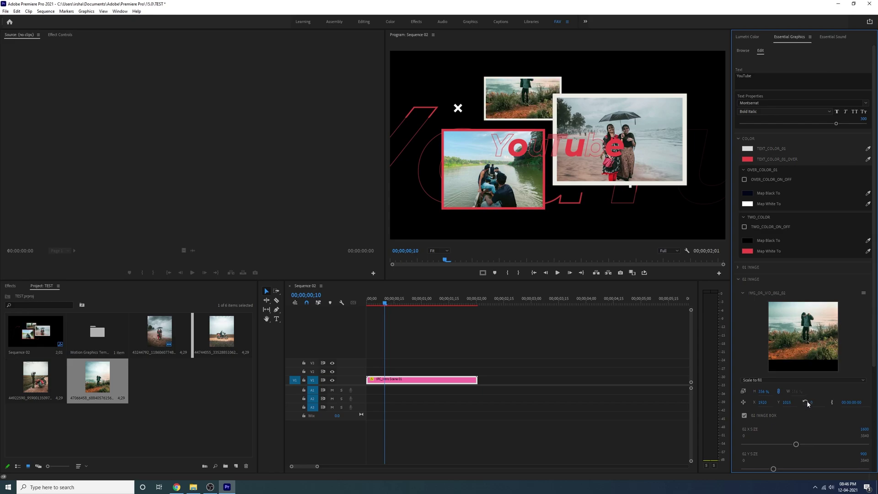
{"action": "key", "text": "ctrl+z"}
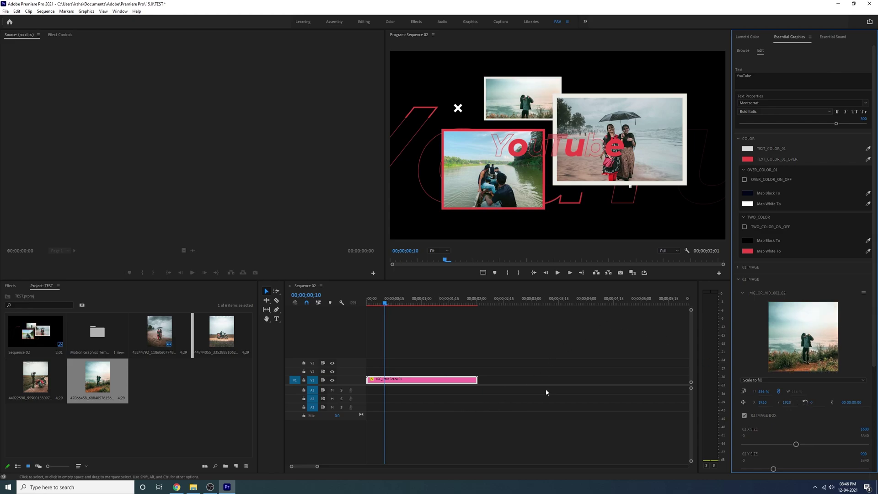
- Open the 02 IMAGE media replacement sequence, shift the photo upward in its frame, and return to Sequence 02
{"action": "double_click", "coordinate": [804, 334]}
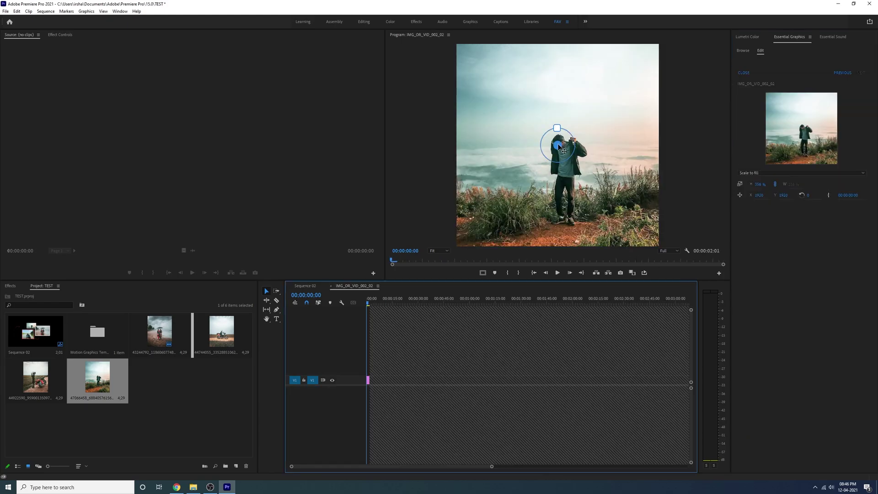
{"action": "left_click_drag", "start_coordinate": [557, 146], "coordinate": [557, 3]}
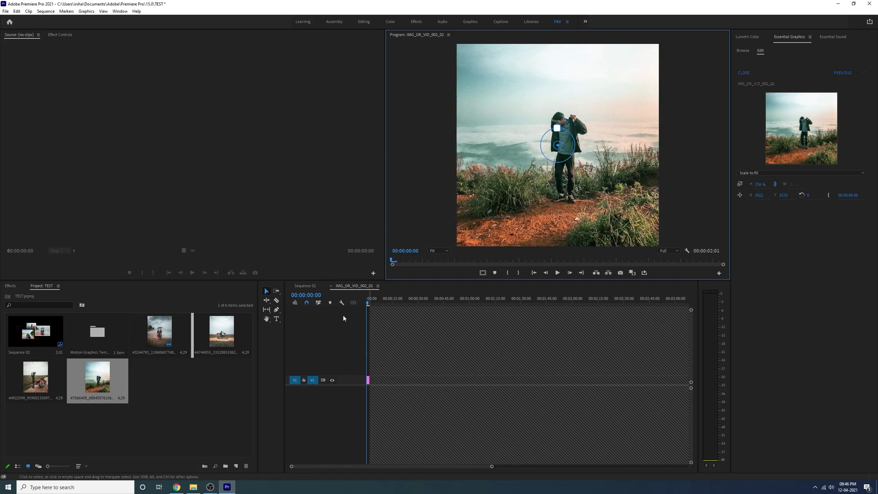
{"action": "left_click", "coordinate": [305, 285]}
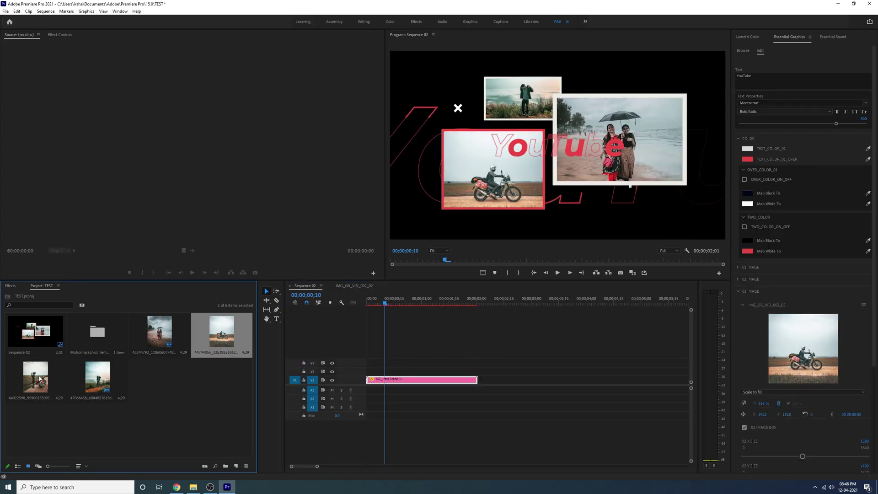
- Replace the 03 IMAGE picture with the imported photo of a person beside a parked motorcycle and adjust its vertical position
{"action": "left_click_drag", "start_coordinate": [36, 377], "coordinate": [798, 330]}
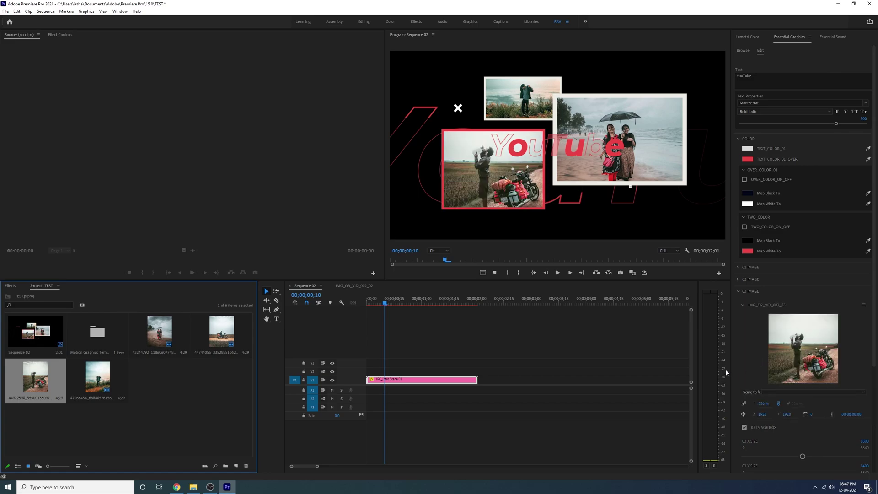
{"action": "left_click_drag", "start_coordinate": [787, 415], "coordinate": [541, 415]}
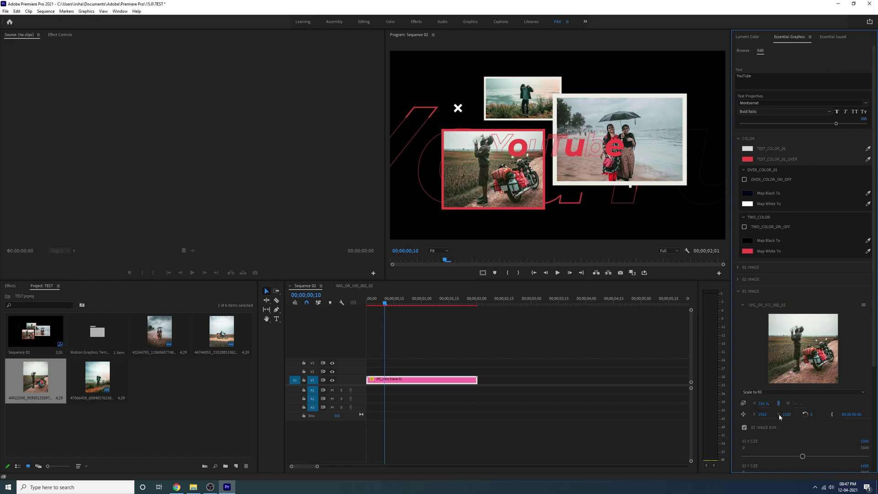
{"action": "left_click_drag", "start_coordinate": [787, 414], "coordinate": [790, 414]}
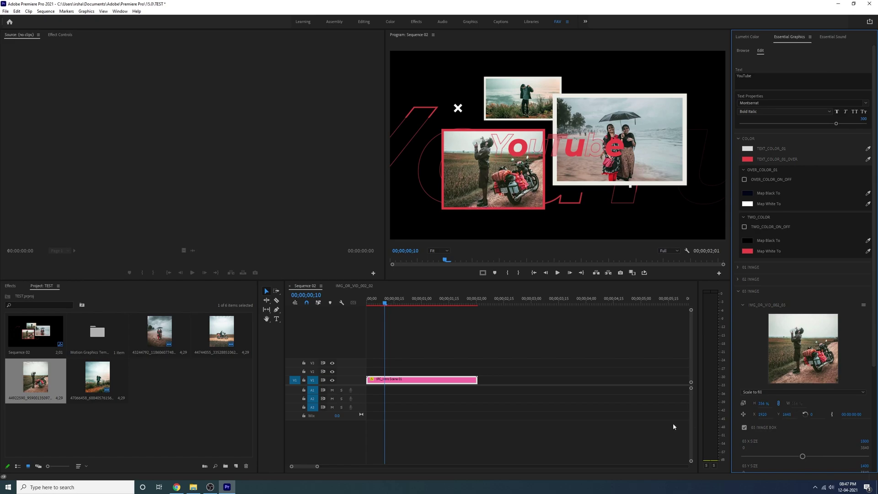
- Add a second IPC_Intro Scene 01 template on V2 directly after the end of the first clip
{"action": "left_click", "coordinate": [503, 350]}
{"action": "key", "text": "Home"}
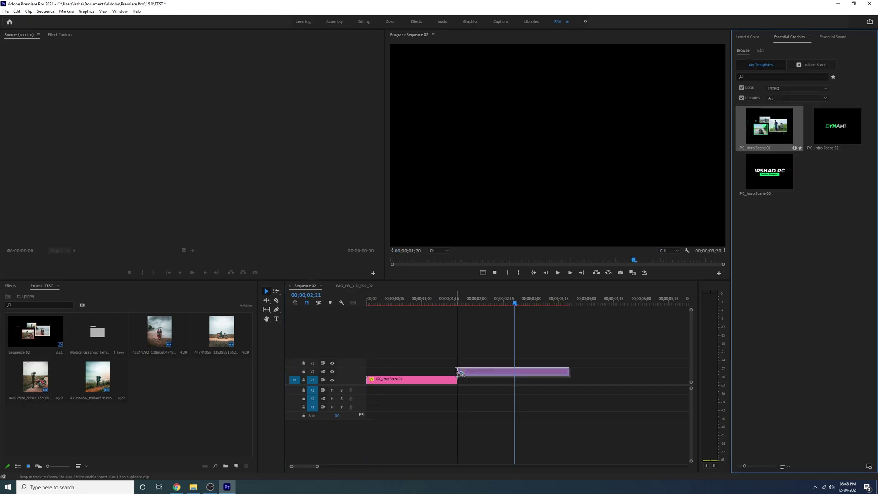
{"action": "left_click_drag", "start_coordinate": [458, 372], "coordinate": [459, 371]}
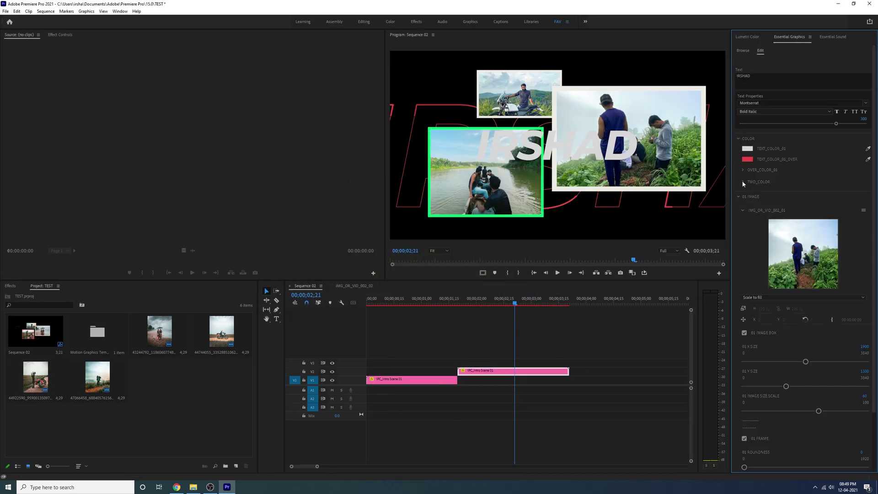
- Set the second clip's 03 FRAME COLOR to the red sampled from the outlined title text in the preview
{"action": "scroll", "coordinate": [806, 200], "scroll_direction": "down", "scroll_amount": 5}
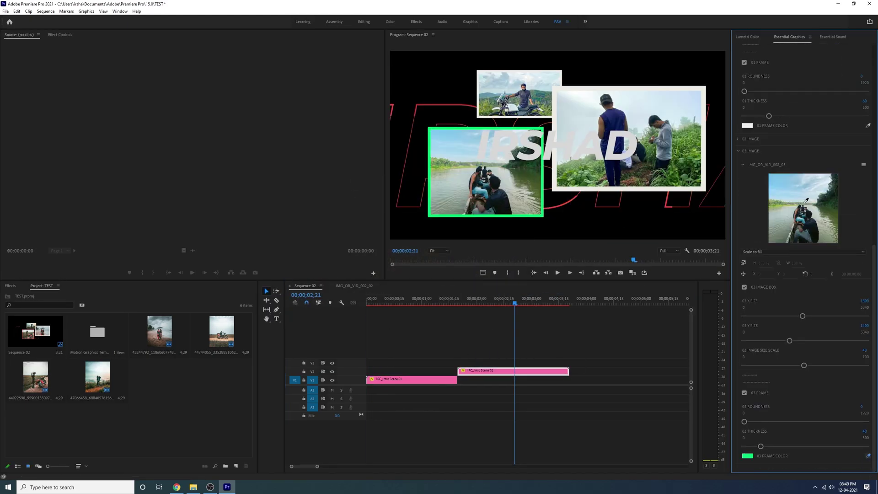
{"action": "left_click", "coordinate": [668, 207]}
{"action": "left_click_drag", "start_coordinate": [874, 391], "coordinate": [874, 197]}
- Render the sequence and play it from the start to review both scene clips
{"action": "left_click", "coordinate": [458, 348]}
{"action": "key", "text": "Home"}
{"action": "key", "text": "space"}
{"action": "key", "text": "Home"}
{"action": "key", "text": "space"}
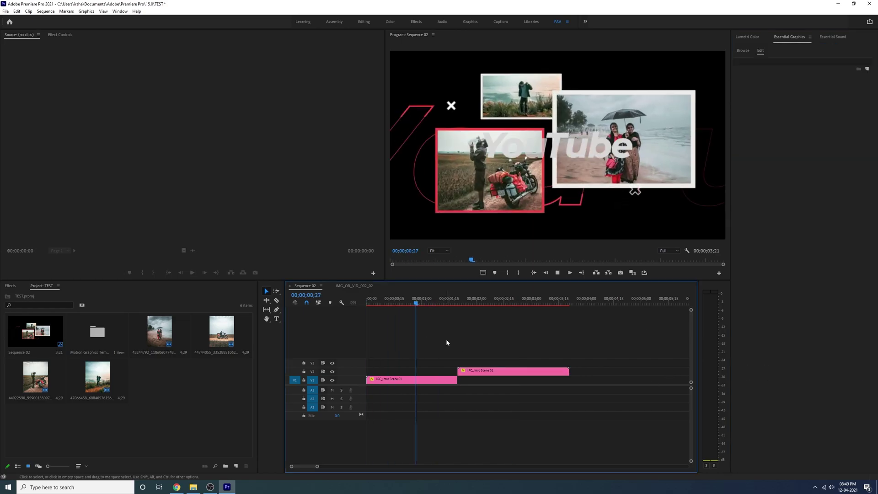
{"action": "key", "text": "Return"}
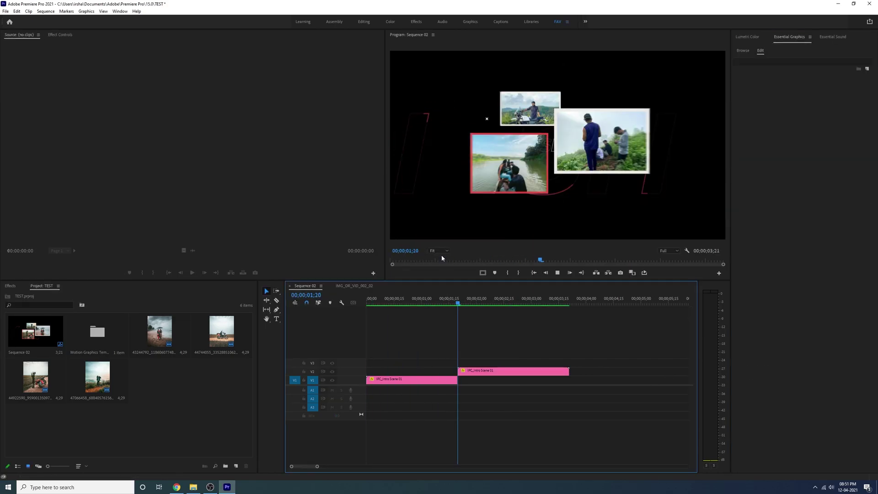
{"action": "left_click", "coordinate": [439, 303]}
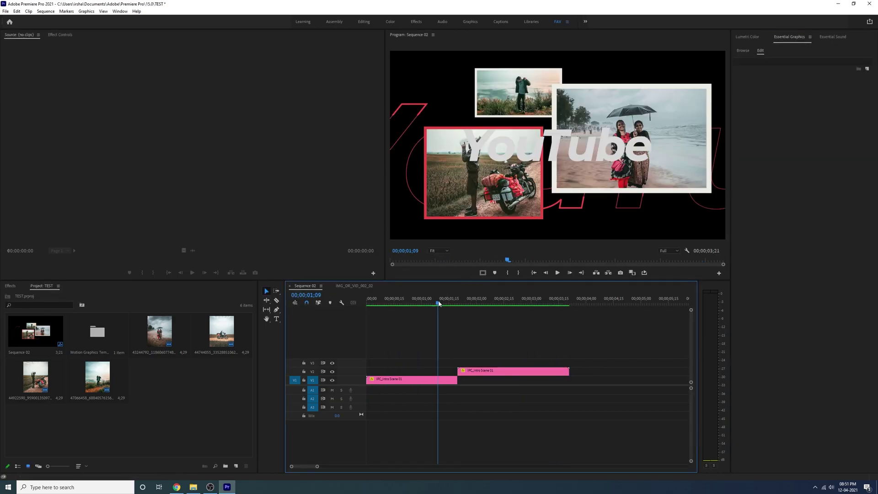
- Turn off the 01 IMAGE BOX and 01 FRAME of the second clip and expand the 02 IMAGE settings
{"action": "left_click_drag", "start_coordinate": [439, 303], "coordinate": [491, 304]}
{"action": "left_click", "coordinate": [535, 372]}
{"action": "left_click", "coordinate": [737, 197]}
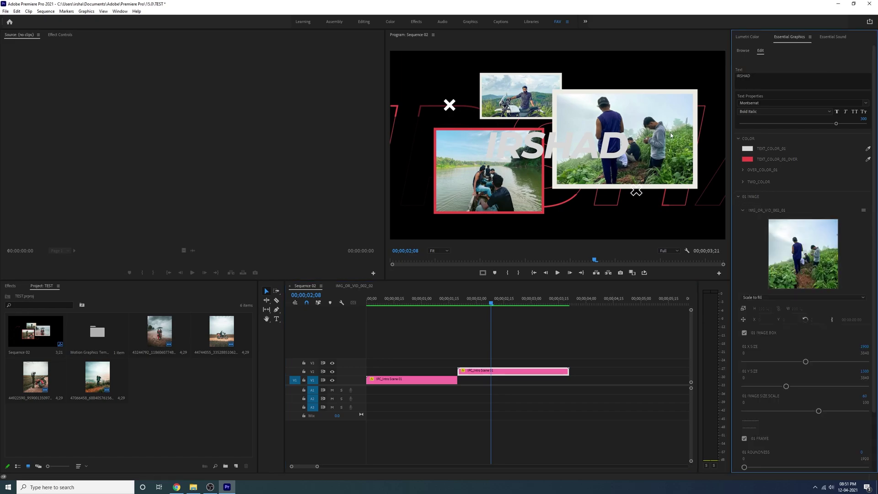
{"action": "left_click", "coordinate": [744, 333]}
{"action": "scroll", "coordinate": [745, 388], "scroll_direction": "down", "scroll_amount": 1}
{"action": "left_click", "coordinate": [745, 432]}
{"action": "left_click", "coordinate": [738, 189]}
{"action": "left_click", "coordinate": [738, 209]}
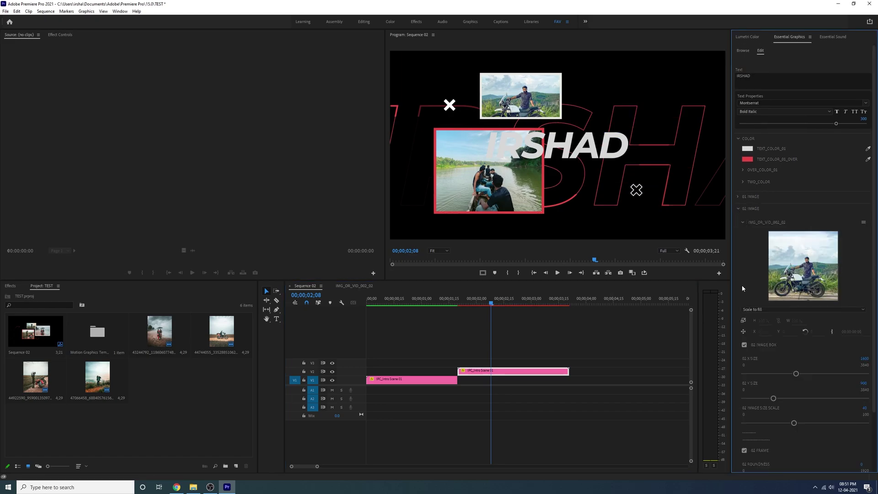
{"action": "scroll", "coordinate": [741, 290], "scroll_direction": "down", "scroll_amount": 10}
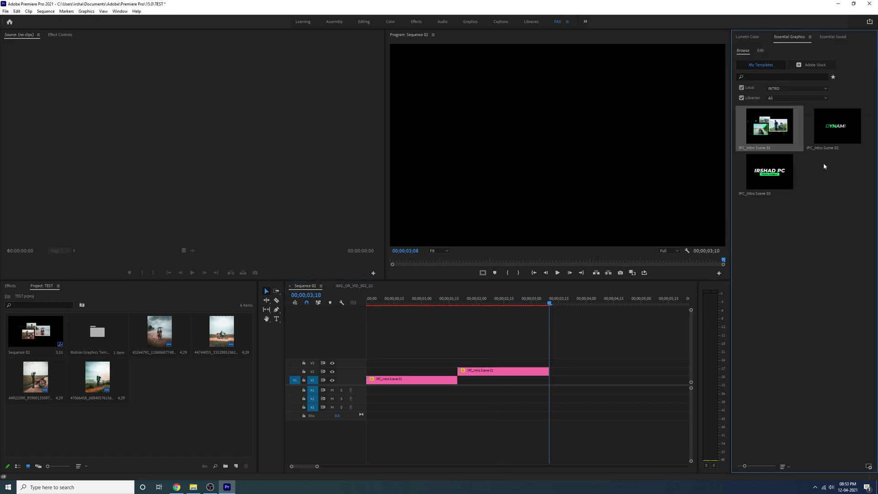
- Add the IPC_Intro Scene 02 template on V3 after the second clip and change its text to Explore
{"action": "left_click_drag", "start_coordinate": [822, 163], "coordinate": [580, 362]}
{"action": "left_click_drag", "start_coordinate": [548, 303], "coordinate": [567, 315]}
{"action": "left_click_drag", "start_coordinate": [759, 76], "coordinate": [714, 77]}
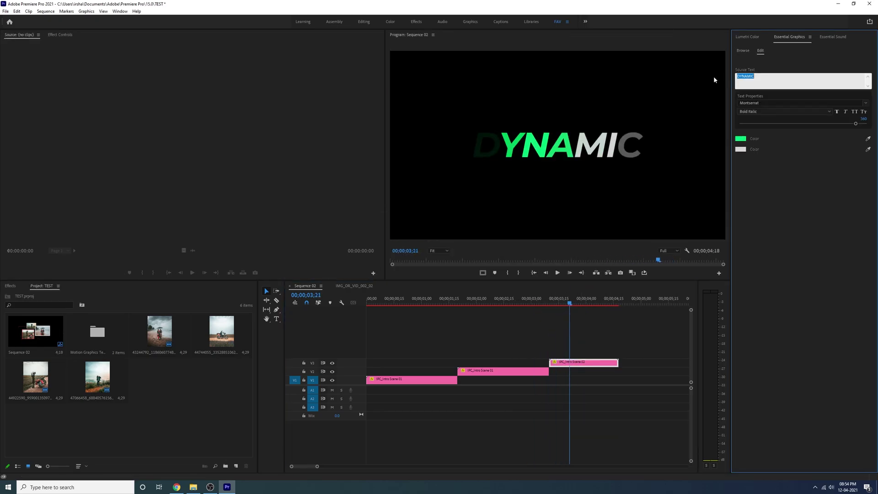
{"action": "type", "text": "Explore"}
{"action": "left_click", "coordinate": [580, 338]}
- Trim the end of the Explore clip to 00;00;04;03 and place a duplicate directly after it on V2
{"action": "left_click", "coordinate": [574, 365]}
{"action": "left_click_drag", "start_coordinate": [570, 303], "coordinate": [591, 304]}
{"action": "left_click_drag", "start_coordinate": [617, 363], "coordinate": [590, 369]}
{"action": "left_click_drag", "start_coordinate": [567, 363], "coordinate": [611, 372]}
{"action": "left_click_drag", "start_coordinate": [610, 372], "coordinate": [610, 372]}
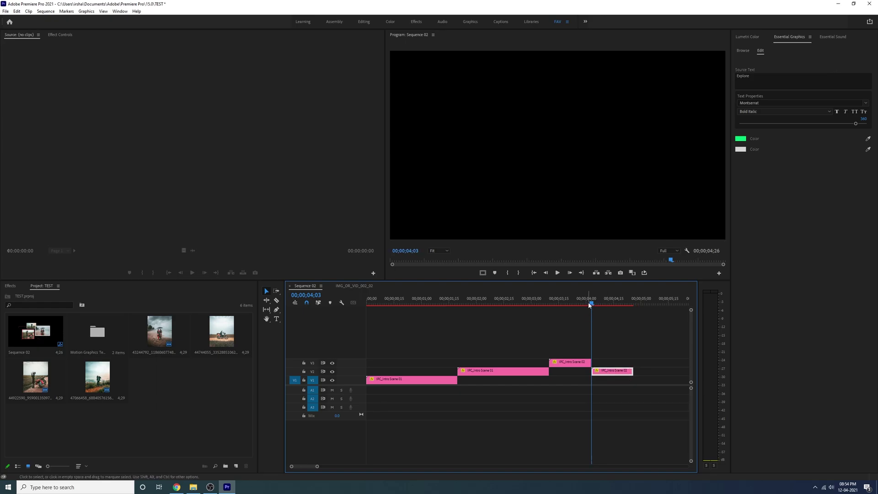
- Select the source text of the duplicated title clip for editing
{"action": "left_click", "coordinate": [606, 302]}
{"action": "left_click_drag", "start_coordinate": [780, 78], "coordinate": [732, 89]}
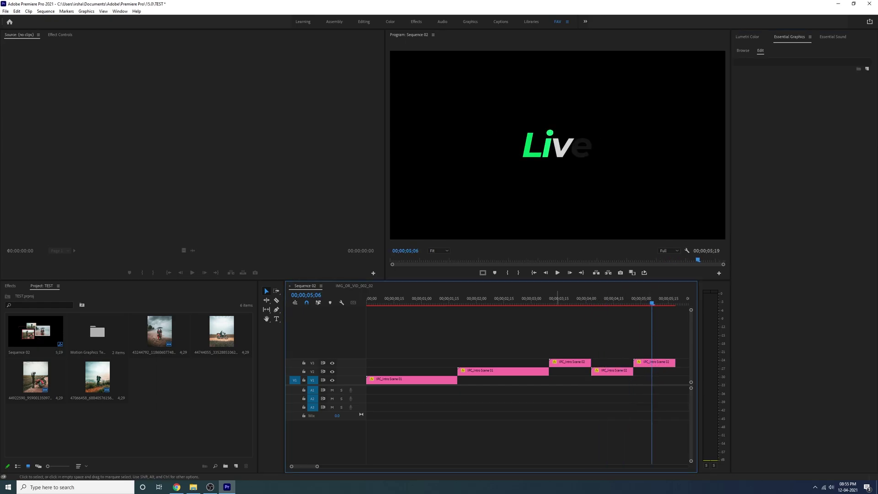
- Change the source text of the last IPC_Intro Scene 02 clip on V3 to Share
{"action": "left_click", "coordinate": [655, 362]}
{"action": "left_click_drag", "start_coordinate": [757, 82], "coordinate": [734, 78]}
{"action": "type", "text": "Al"}
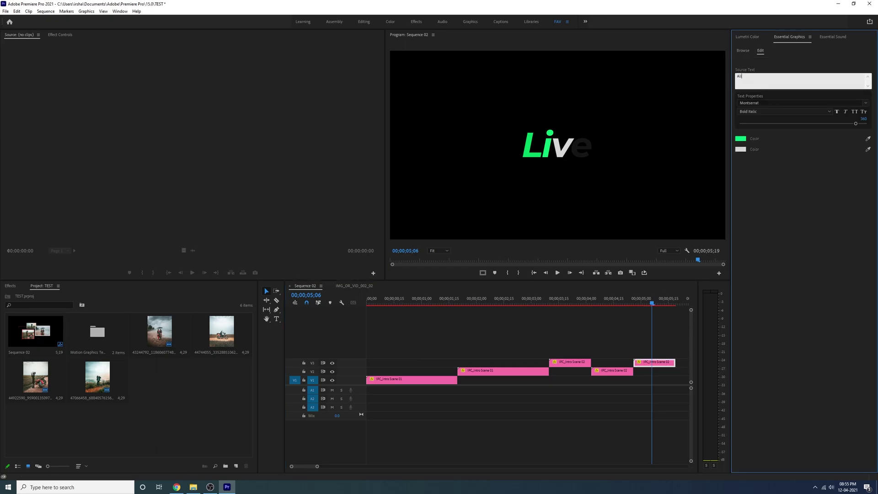
{"action": "double_click", "coordinate": [739, 77]}
{"action": "type", "text": "Shasre"}
{"action": "left_click", "coordinate": [773, 202]}
- Nest the three IPC_Intro Scene 02 title clips into a single sequence named Nested Sequence 01
{"action": "left_click_drag", "start_coordinate": [654, 302], "coordinate": [603, 324]}
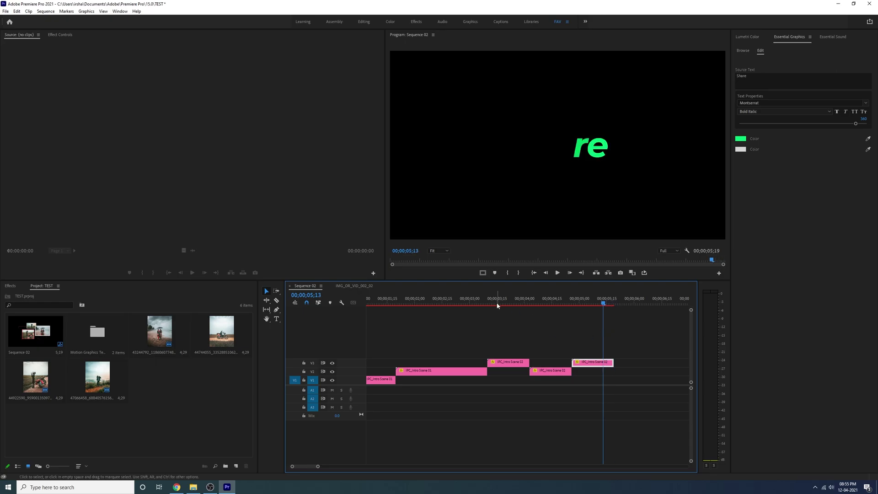
{"action": "left_click", "coordinate": [504, 303]}
{"action": "left_click_drag", "start_coordinate": [499, 339], "coordinate": [580, 365]}
{"action": "right_click", "coordinate": [581, 364]}
{"action": "left_click", "coordinate": [606, 204]}
{"action": "key", "text": "Return"}
- Add a Scale keyframe to the nested sequence, lower the scale to about 57, and play back the animation
{"action": "left_click", "coordinate": [60, 35]}
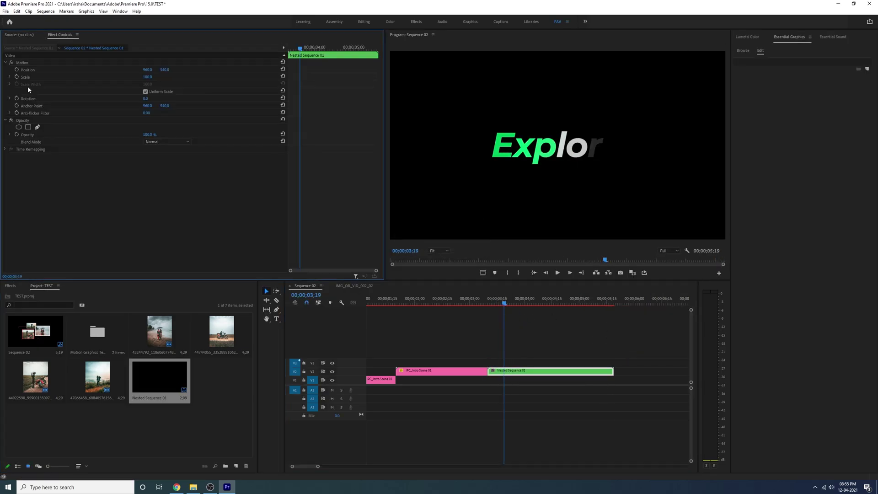
{"action": "left_click", "coordinate": [16, 77]}
{"action": "left_click_drag", "start_coordinate": [300, 77], "coordinate": [303, 77]}
{"action": "left_click_drag", "start_coordinate": [147, 76], "coordinate": [128, 77]}
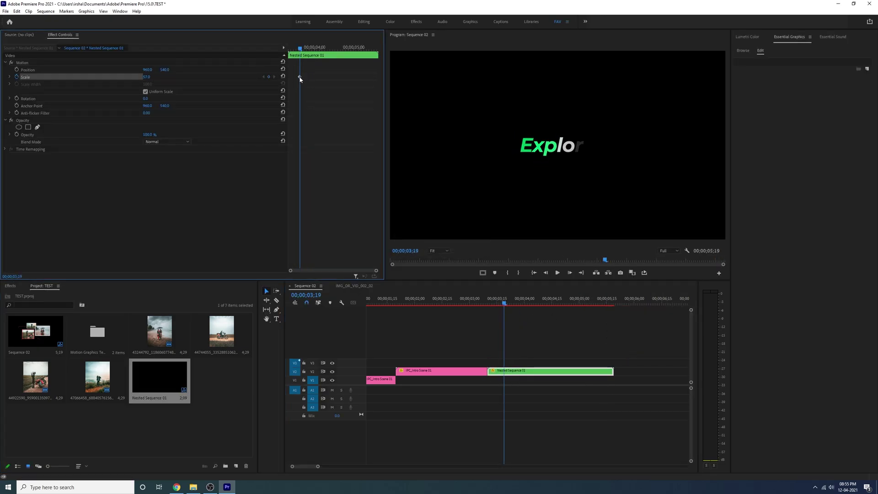
{"action": "left_click", "coordinate": [545, 325]}
{"action": "key", "text": "space"}
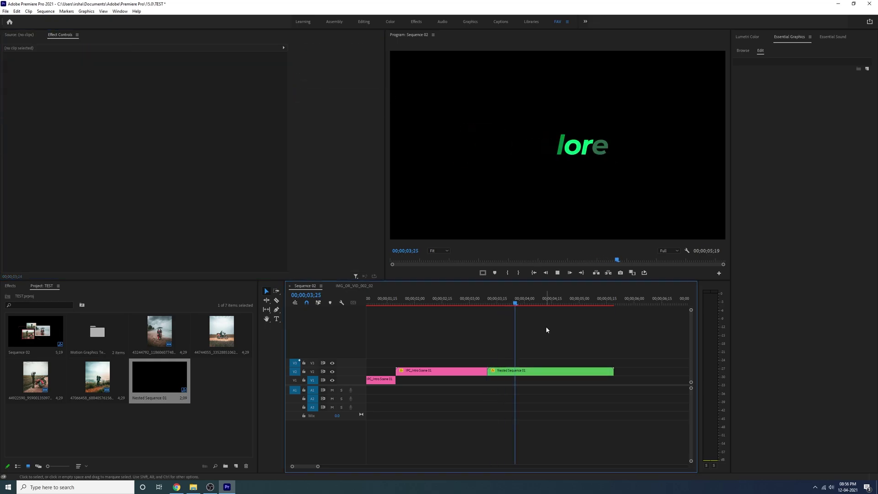
- Open the nested sequence, move the Feel title earlier so it slightly overlaps the first title, and return to Sequence 02
{"action": "double_click", "coordinate": [544, 374]}
{"action": "left_click", "coordinate": [405, 362]}
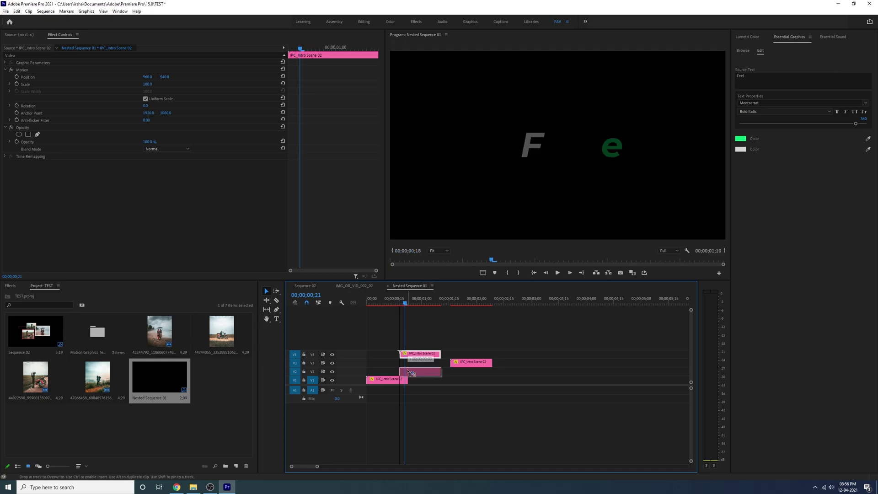
{"action": "left_click", "coordinate": [304, 286]}
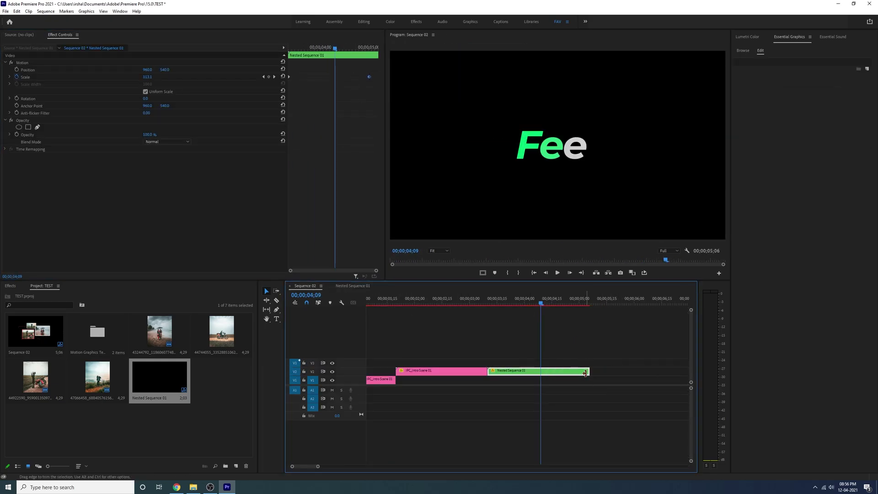
- Move the nested sequence down to V1 after the second scene clip, play the result, and open the second clip's source
{"action": "left_click_drag", "start_coordinate": [497, 380], "coordinate": [498, 380]}
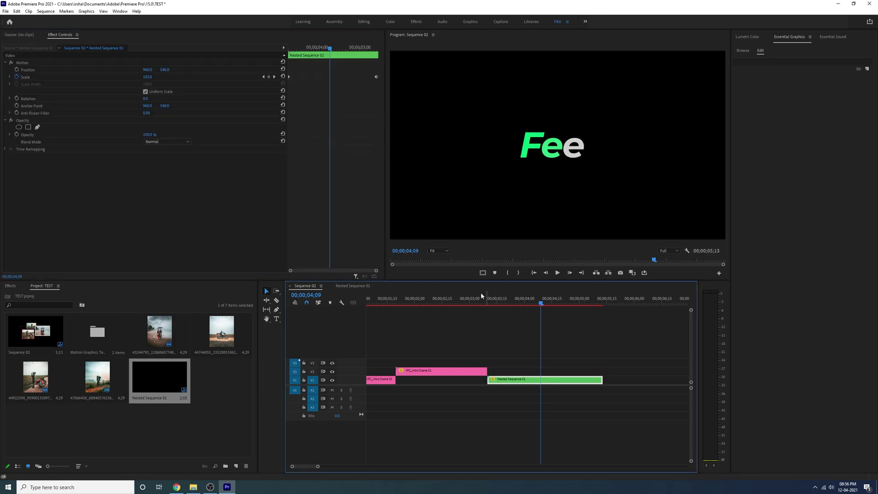
{"action": "left_click", "coordinate": [462, 352]}
{"action": "key", "text": "space"}
{"action": "key", "text": "space"}
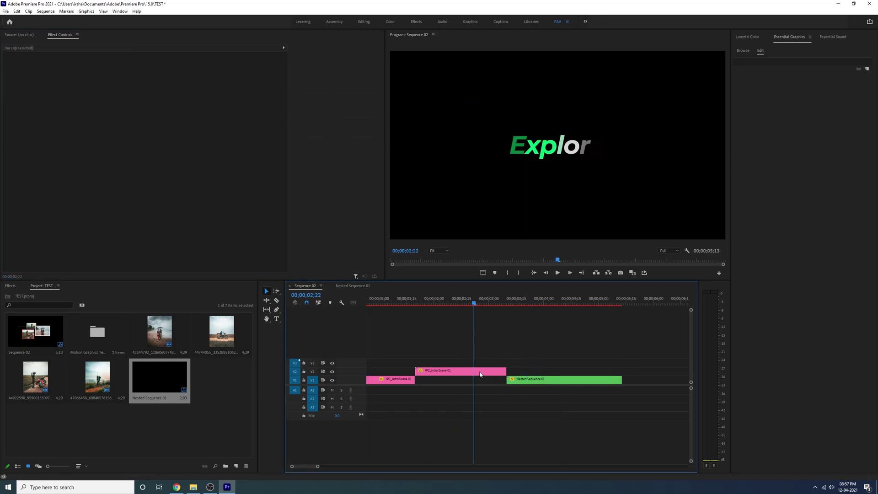
{"action": "double_click", "coordinate": [480, 374]}
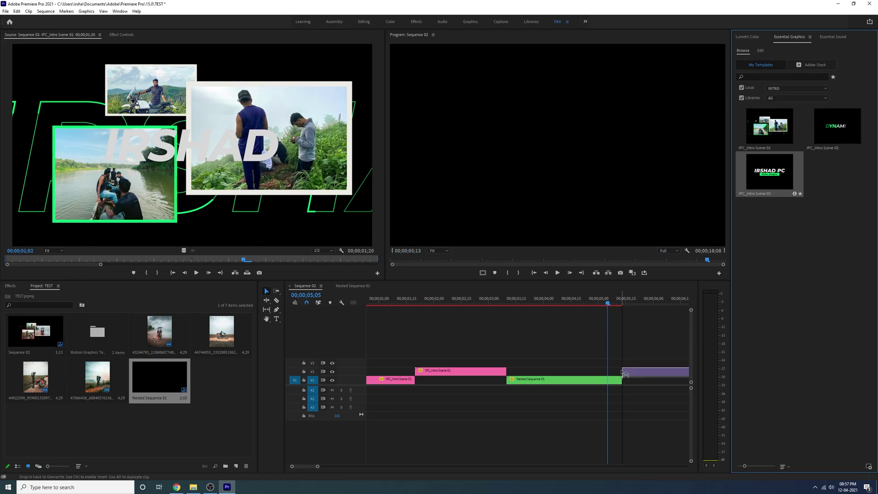
- Add the IPC_Intro Scene 03 template on V2 after the nested sequence and replace its green color with the copied color code
{"action": "left_click", "coordinate": [538, 303]}
{"action": "left_click_drag", "start_coordinate": [538, 303], "coordinate": [668, 318]}
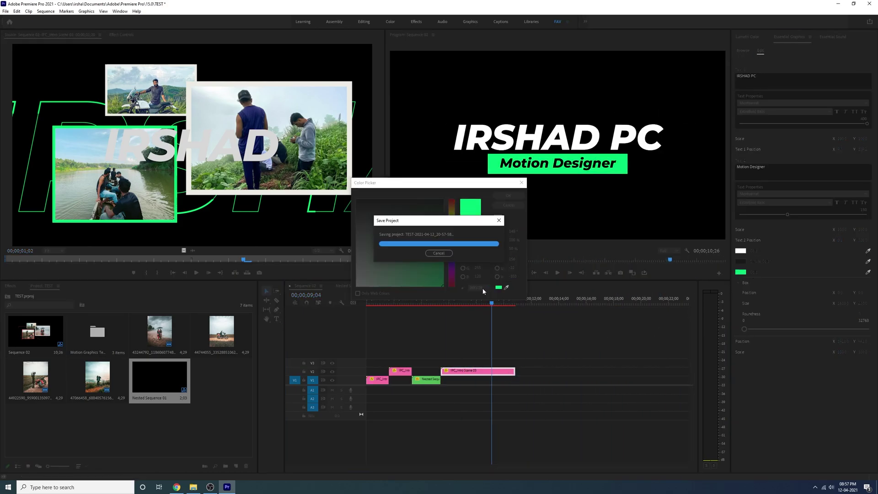
{"action": "key", "text": "ctrl+v"}
{"action": "key", "text": "Return"}
- Play the whole sequence from the start to review the recolored titles and scenes
{"action": "left_click_drag", "start_coordinate": [491, 303], "coordinate": [427, 311]}
{"action": "left_click", "coordinate": [475, 337]}
{"action": "key", "text": "Home"}
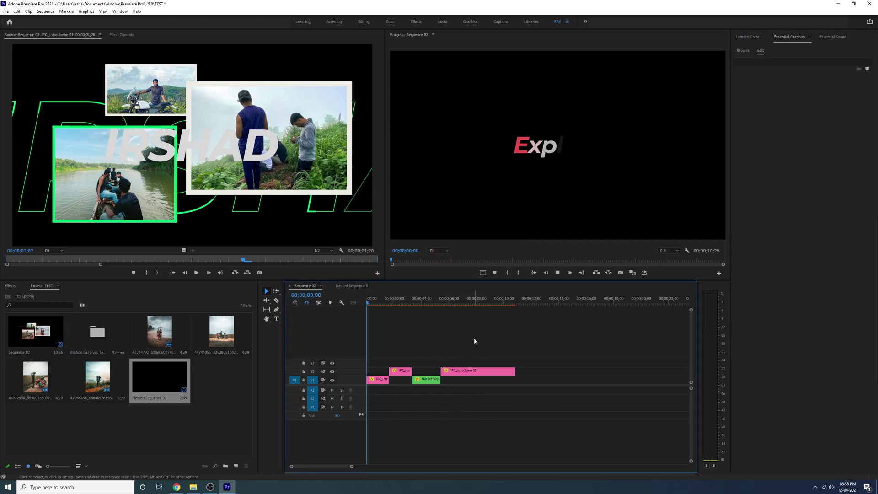
{"action": "key", "text": "space"}
{"action": "left_click", "coordinate": [382, 382]}
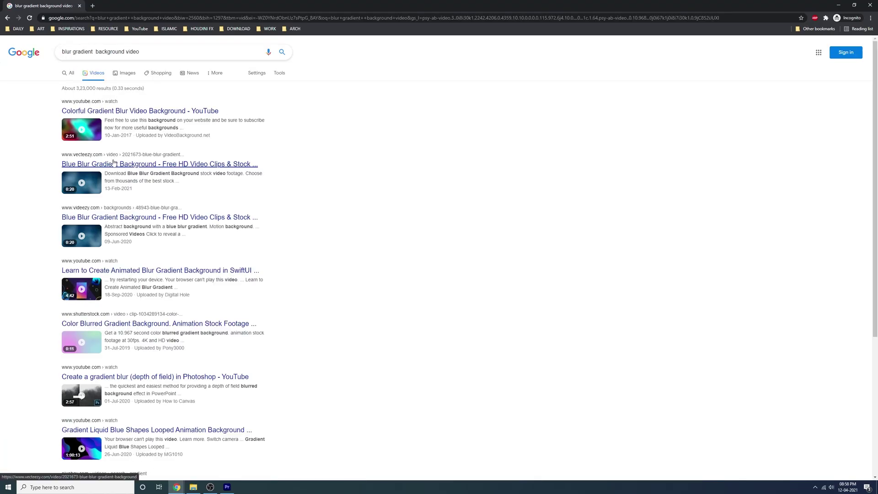
- In the browser, open the Vecteezy Blue Blur Gradient Background search result and download the video with the Free License
{"action": "scroll", "coordinate": [114, 163], "scroll_direction": "down", "scroll_amount": 1}
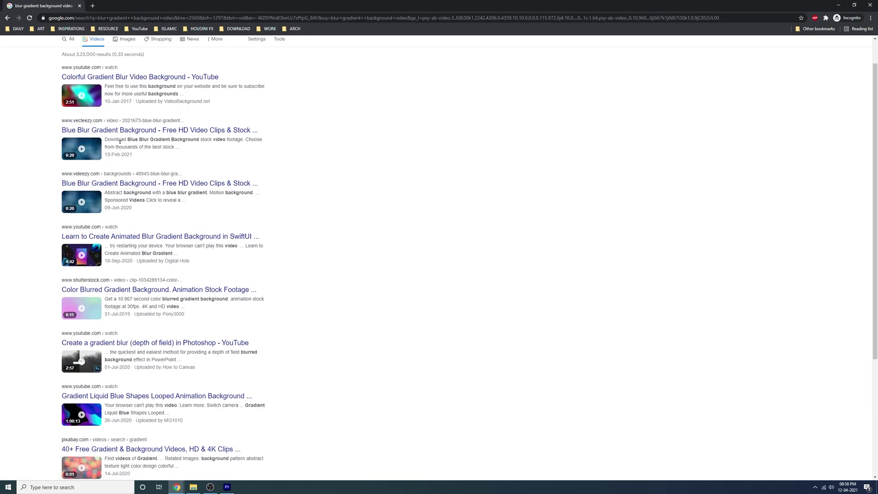
{"action": "scroll", "coordinate": [119, 165], "scroll_direction": "up", "scroll_amount": 1}
{"action": "middle_click", "coordinate": [133, 165]}
{"action": "scroll", "coordinate": [132, 165], "scroll_direction": "down", "scroll_amount": 2}
{"action": "left_click", "coordinate": [134, 4]}
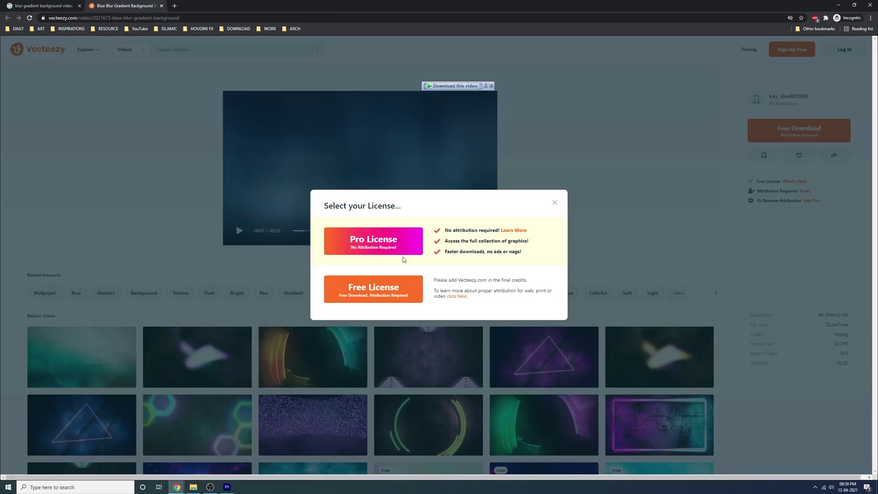
{"action": "left_click", "coordinate": [365, 294]}
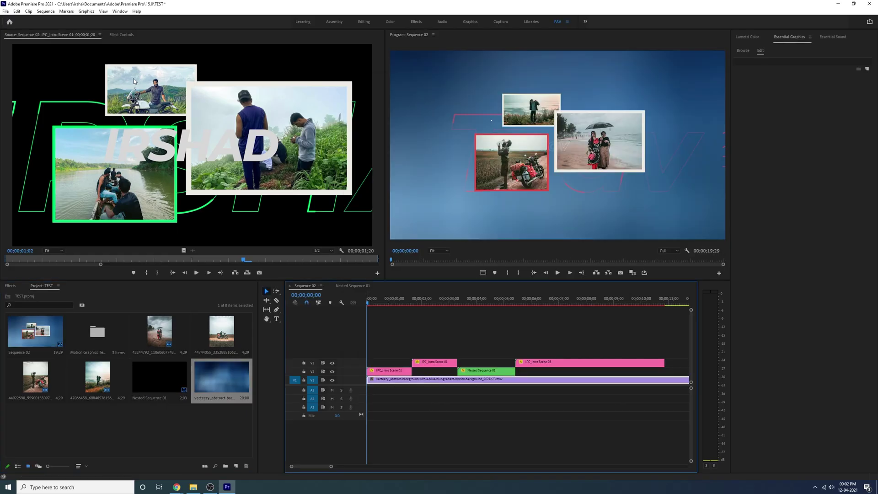
- Darken the blue gradient background clip with Lumetri Basic Correction by lowering contrast, highlights, shadows, whites and exposure and raising blacks
{"action": "left_click", "coordinate": [10, 285]}
{"action": "left_click", "coordinate": [383, 301]}
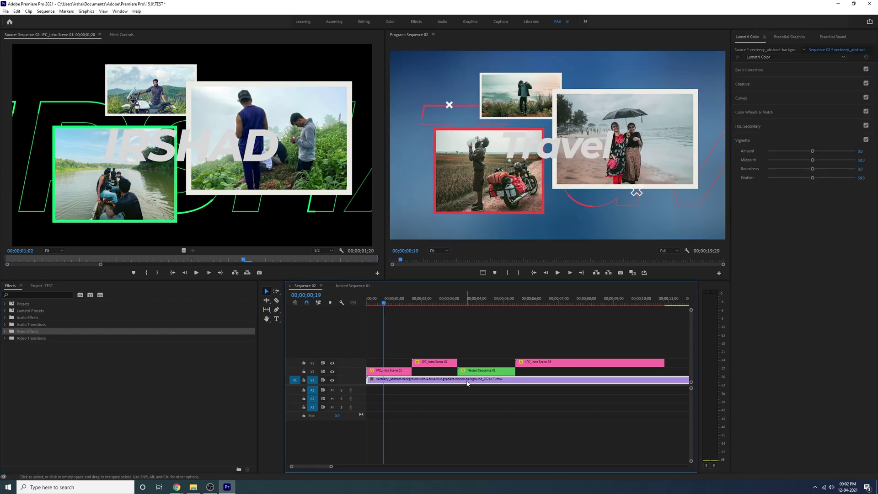
{"action": "left_click", "coordinate": [749, 70]}
{"action": "left_click_drag", "start_coordinate": [813, 156], "coordinate": [796, 147]}
{"action": "left_click_drag", "start_coordinate": [813, 173], "coordinate": [797, 179]}
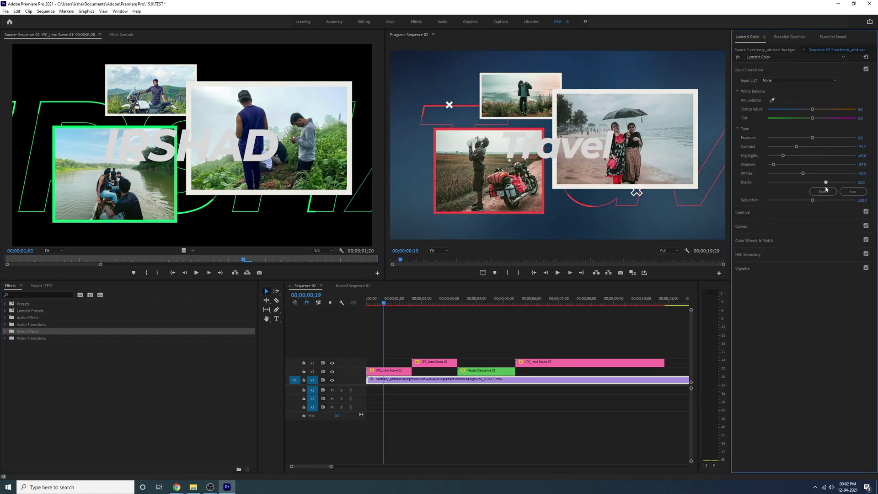
{"action": "left_click_drag", "start_coordinate": [812, 138], "coordinate": [802, 137]}
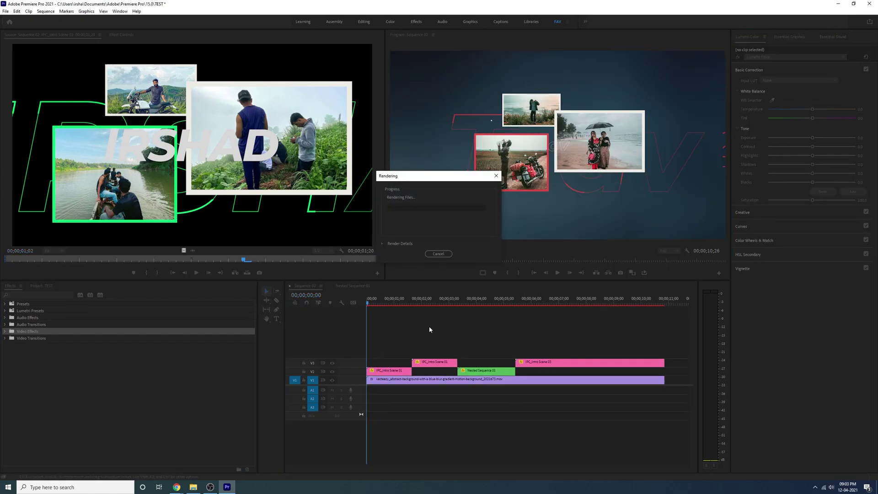